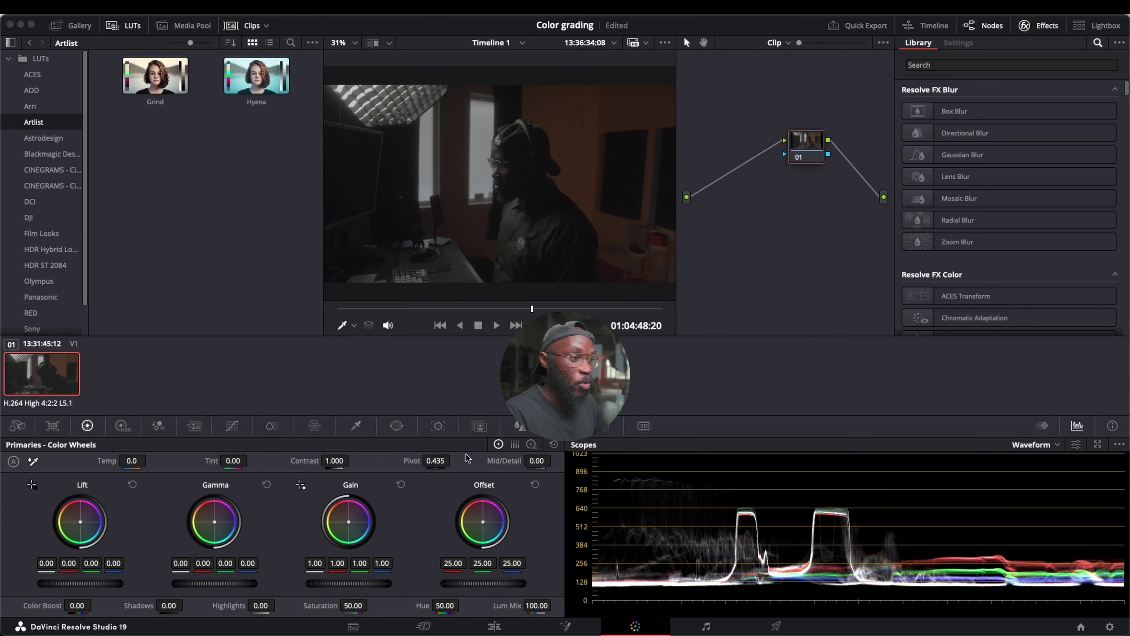
# Step: Cycle through the Media and Cut pages, then switch to the Color page
pyautogui.click(361, 631)
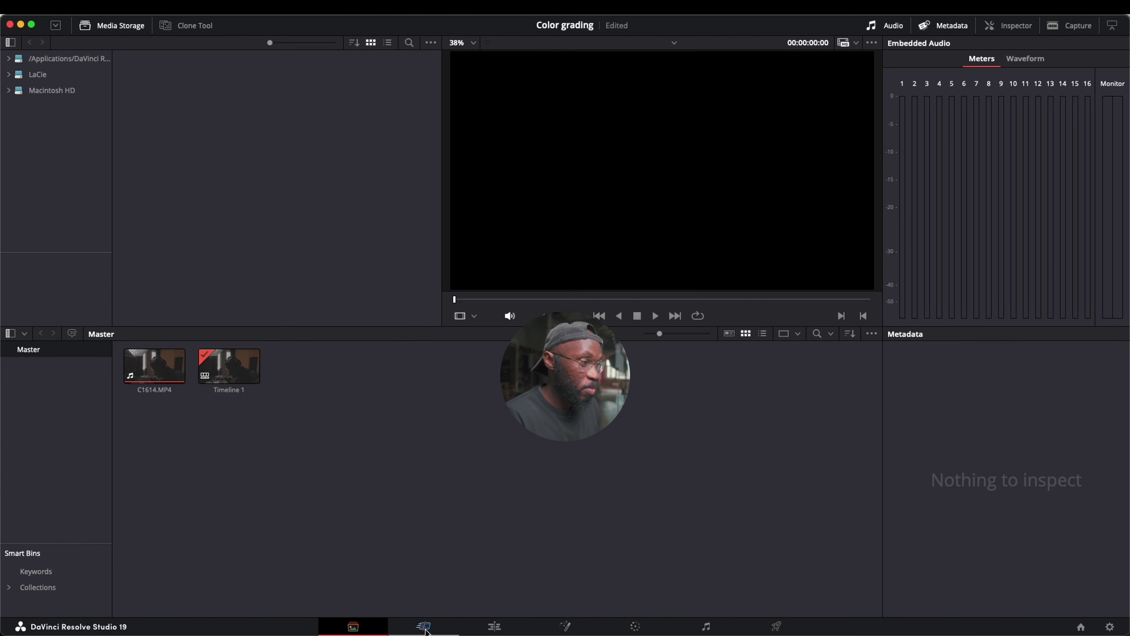
pyautogui.click(423, 628)
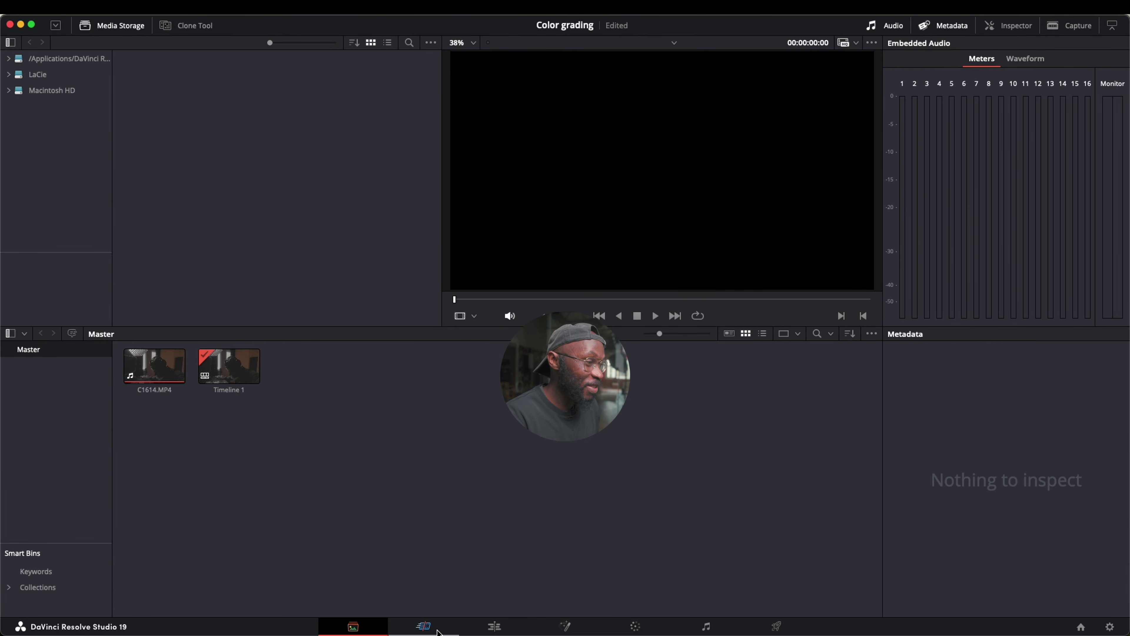
pyautogui.click(438, 631)
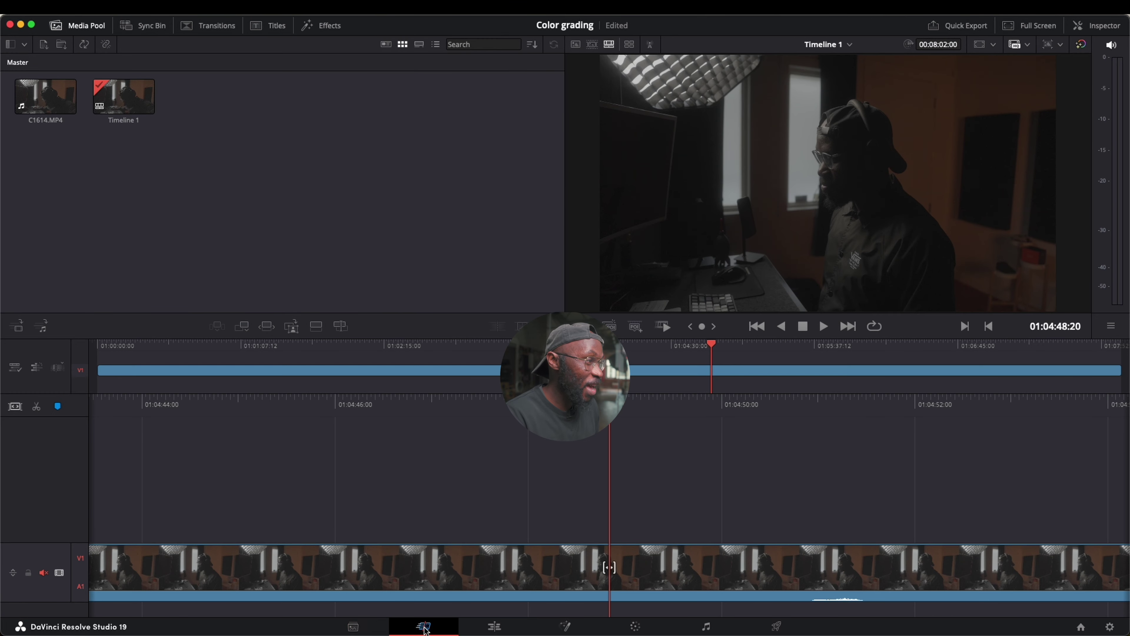
pyautogui.click(363, 626)
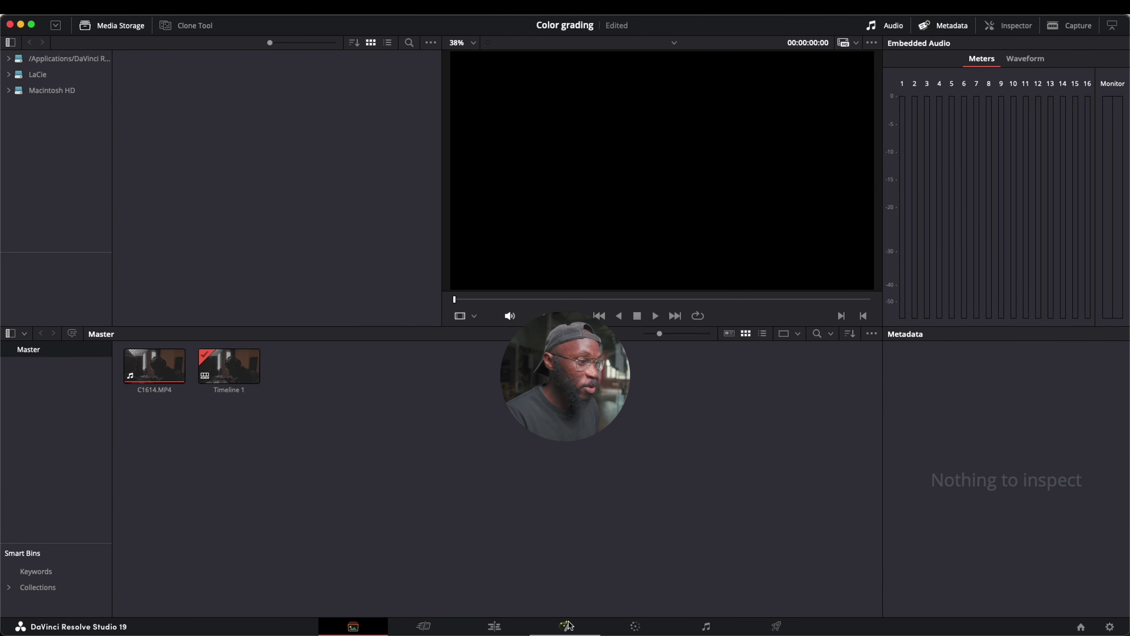
pyautogui.click(635, 627)
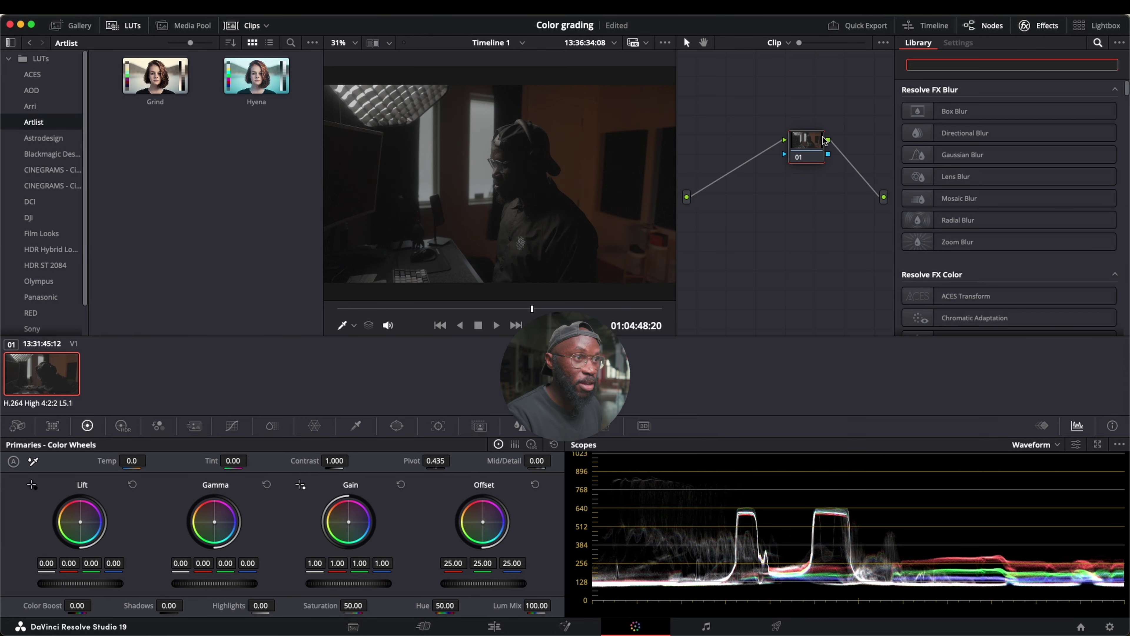
# Step: Move node 01 aside and add serial nodes after it with Alt+S
pyautogui.moveTo(806, 146); pyautogui.dragTo(791, 149)
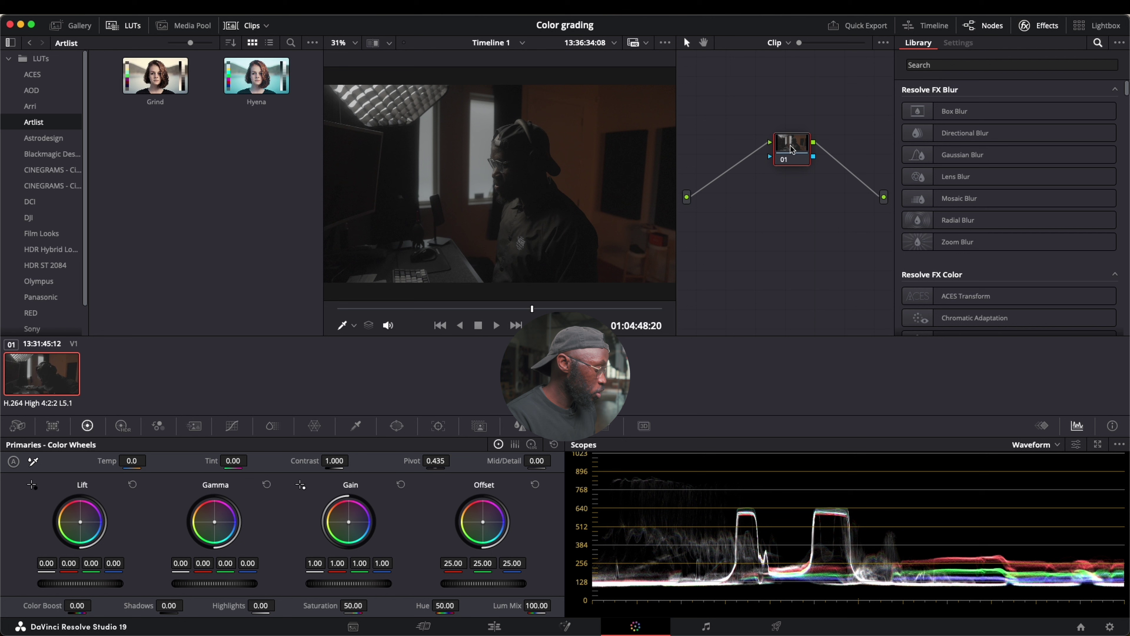
pyautogui.hotkey('alt', 's')
pyautogui.hotkey('alt', 's')
pyautogui.hotkey('alt', 's')
pyautogui.click(853, 174)
pyautogui.moveTo(853, 174); pyautogui.dragTo(798, 152)
# Step: Arrange nodes 01–04 into a staggered staircase layout
pyautogui.moveTo(792, 228); pyautogui.dragTo(749, 156)
pyautogui.moveTo(788, 271); pyautogui.dragTo(719, 198)
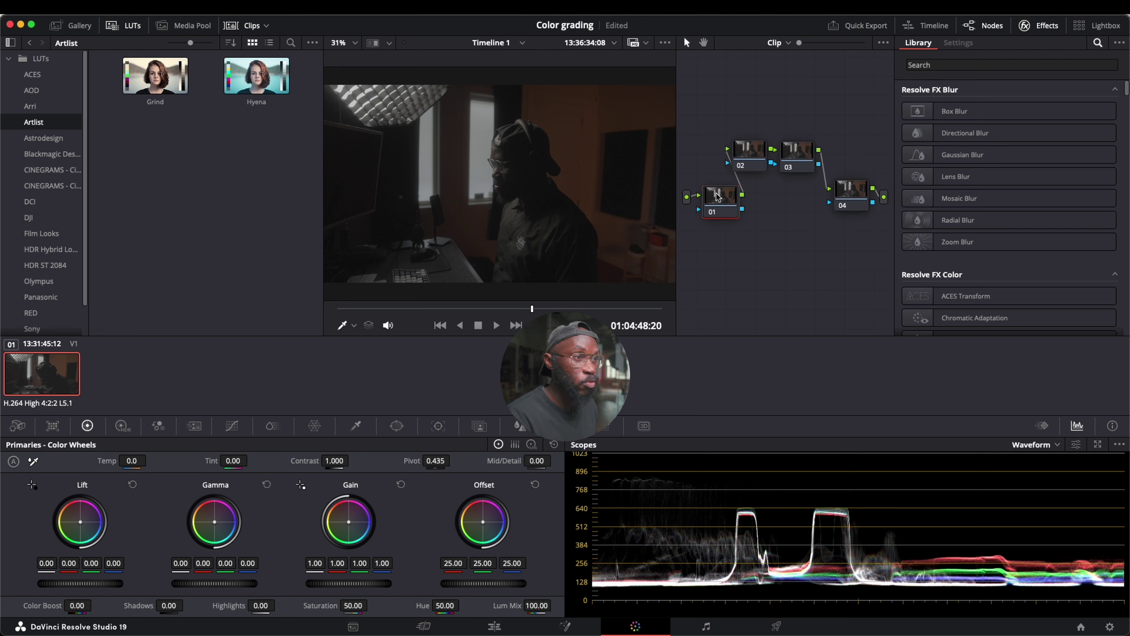
pyautogui.moveTo(756, 154); pyautogui.dragTo(806, 142)
pyautogui.moveTo(720, 207); pyautogui.dragTo(721, 199)
pyautogui.moveTo(748, 149); pyautogui.dragTo(809, 149)
pyautogui.moveTo(851, 193); pyautogui.dragTo(851, 191)
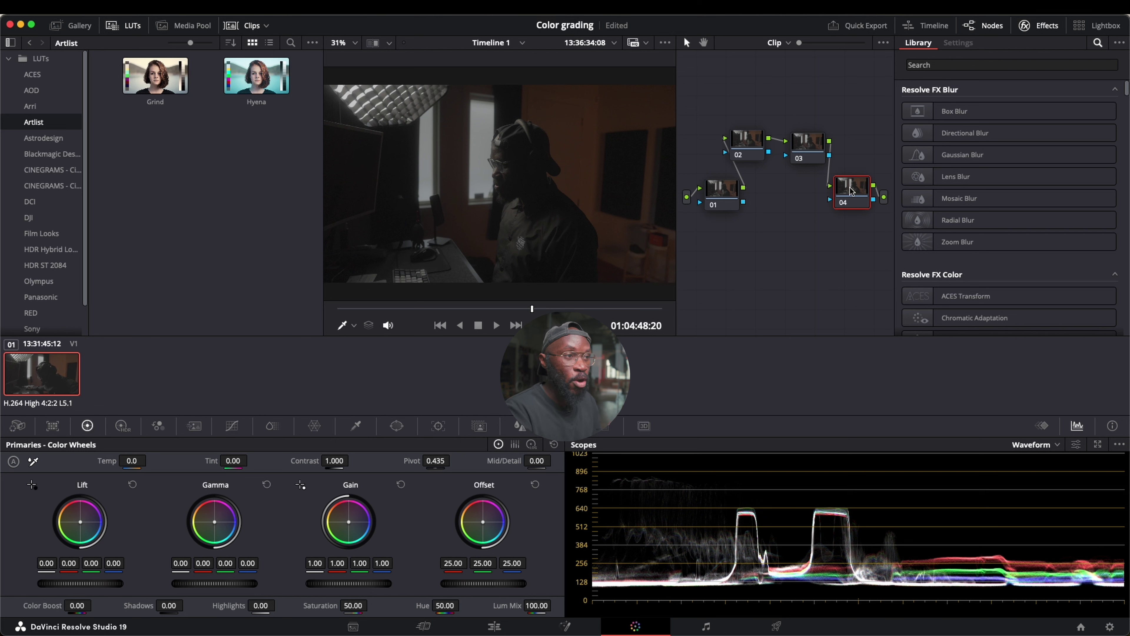
# Step: Label node 03 'CST/CL' and node 02 'RGB'
pyautogui.rightClick(799, 136)
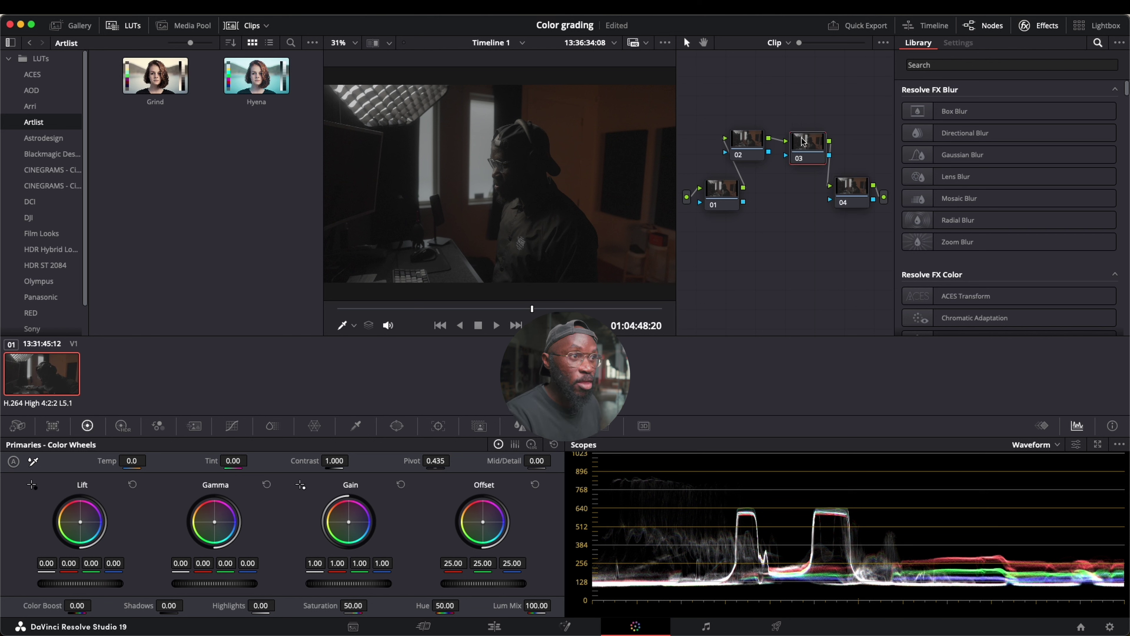
pyautogui.click(833, 167)
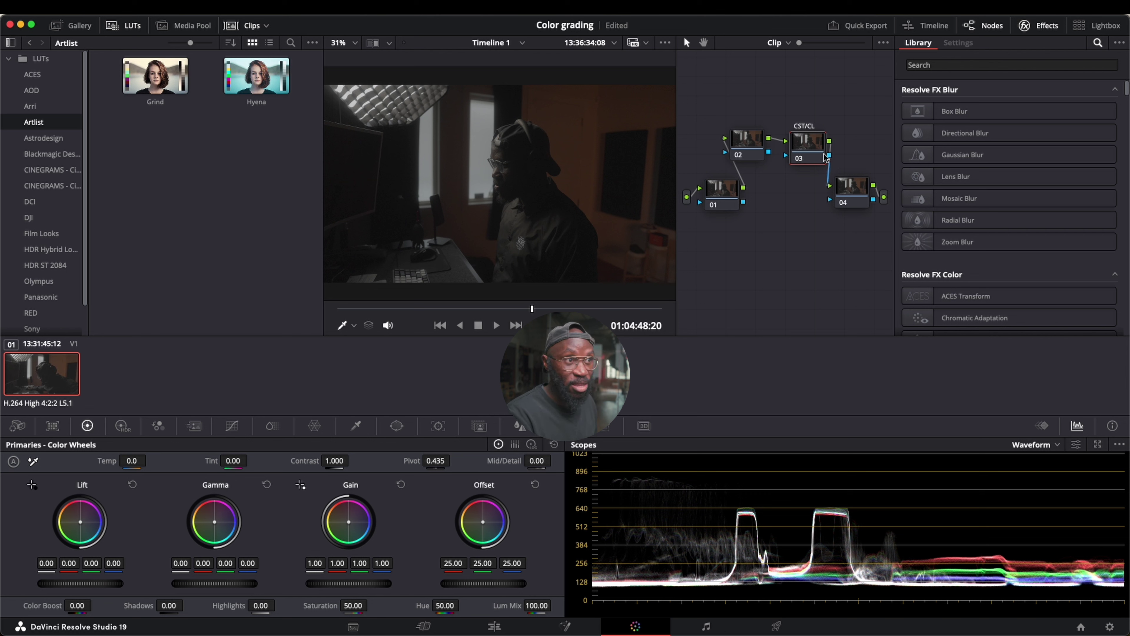
pyautogui.click(754, 146)
pyautogui.rightClick(755, 142)
pyautogui.click(764, 155)
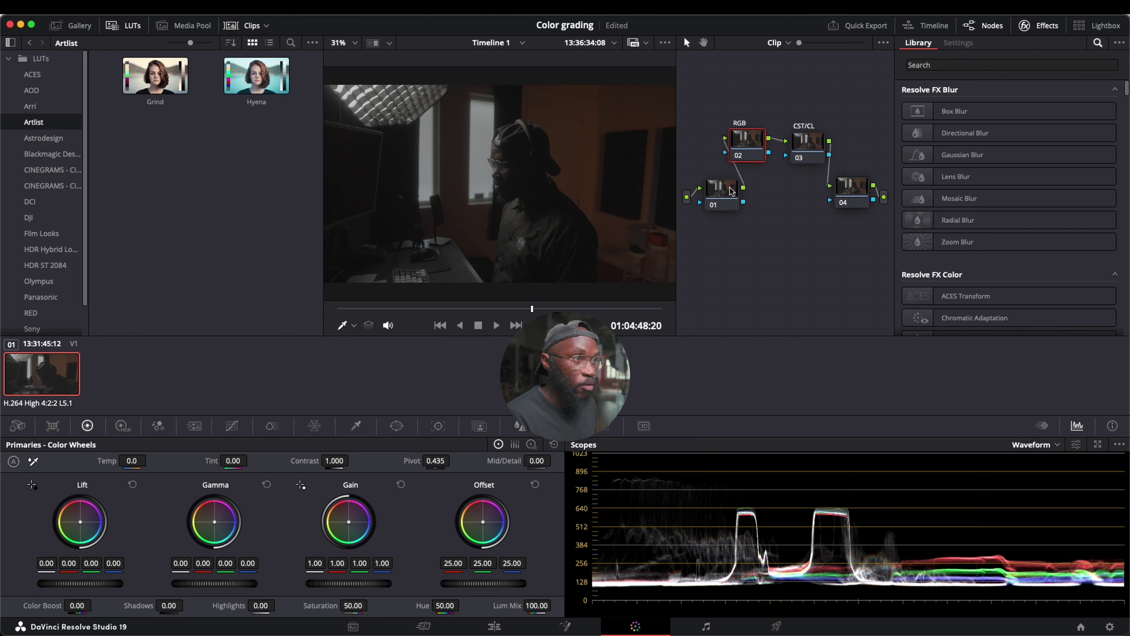
pyautogui.click(718, 190)
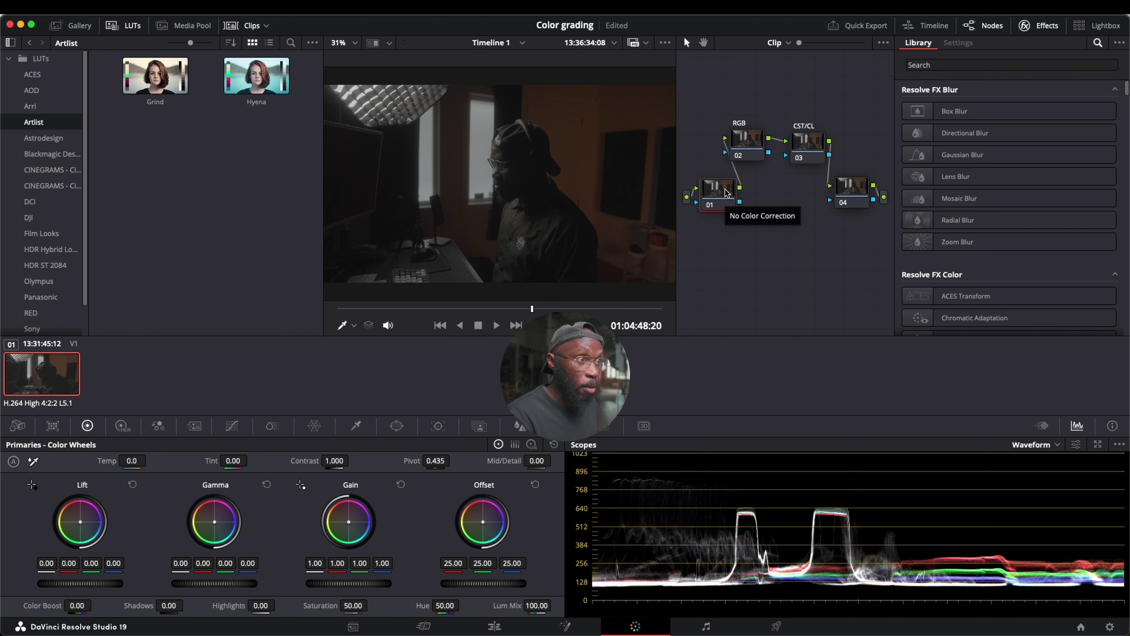
# Step: Label node 01 'WB' and node 04 'LOOK/LUT'
pyautogui.rightClick(726, 192)
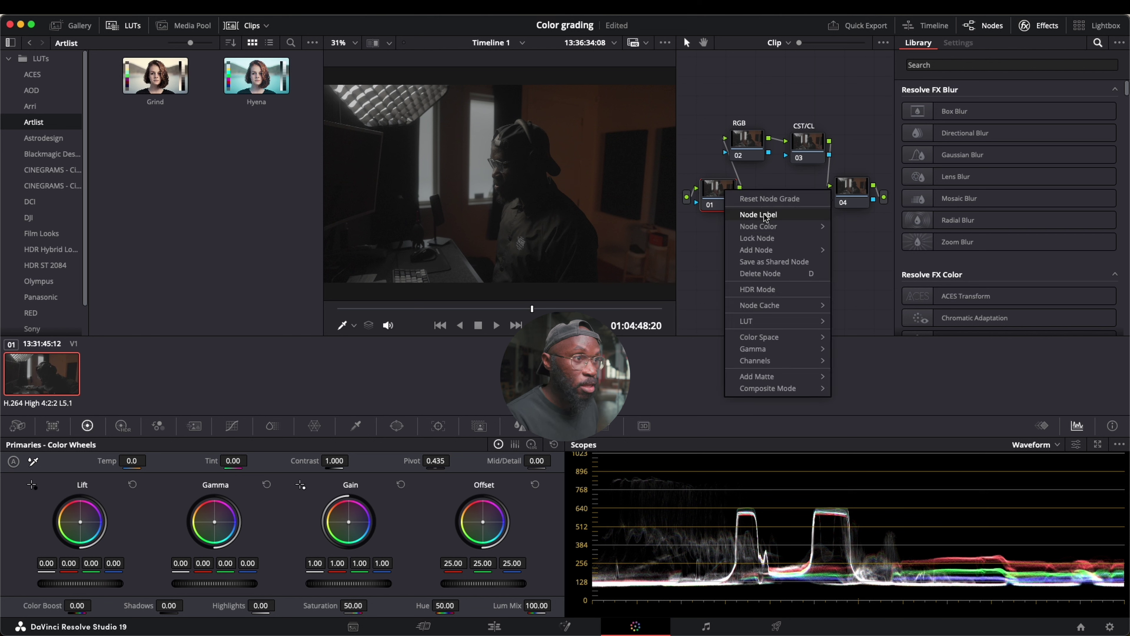
pyautogui.click(775, 215)
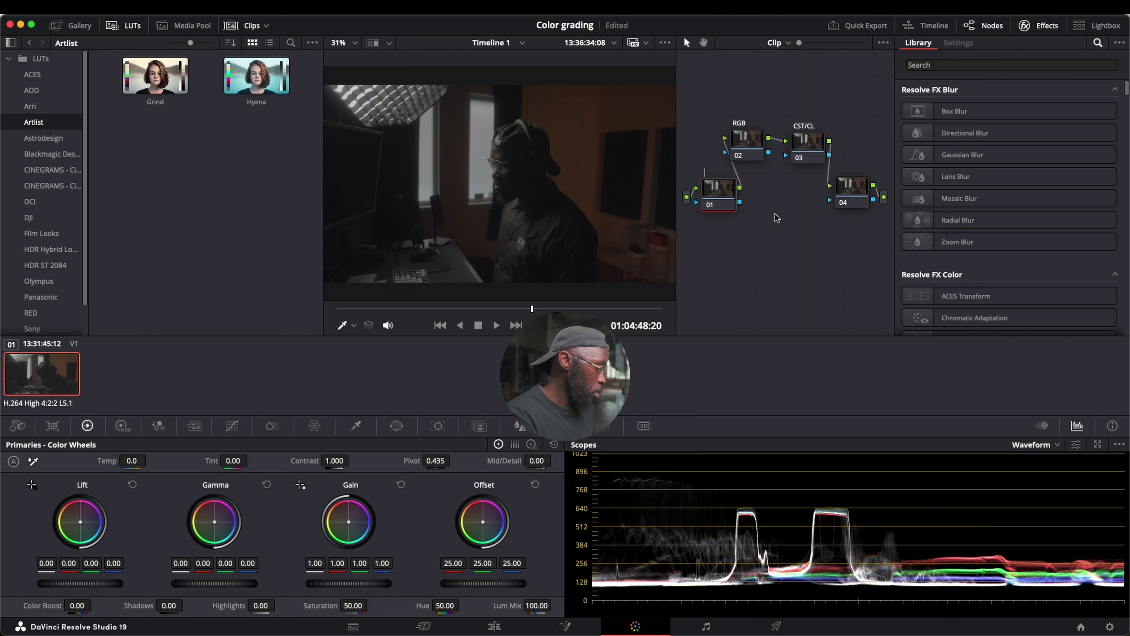
pyautogui.rightClick(851, 185)
pyautogui.click(872, 205)
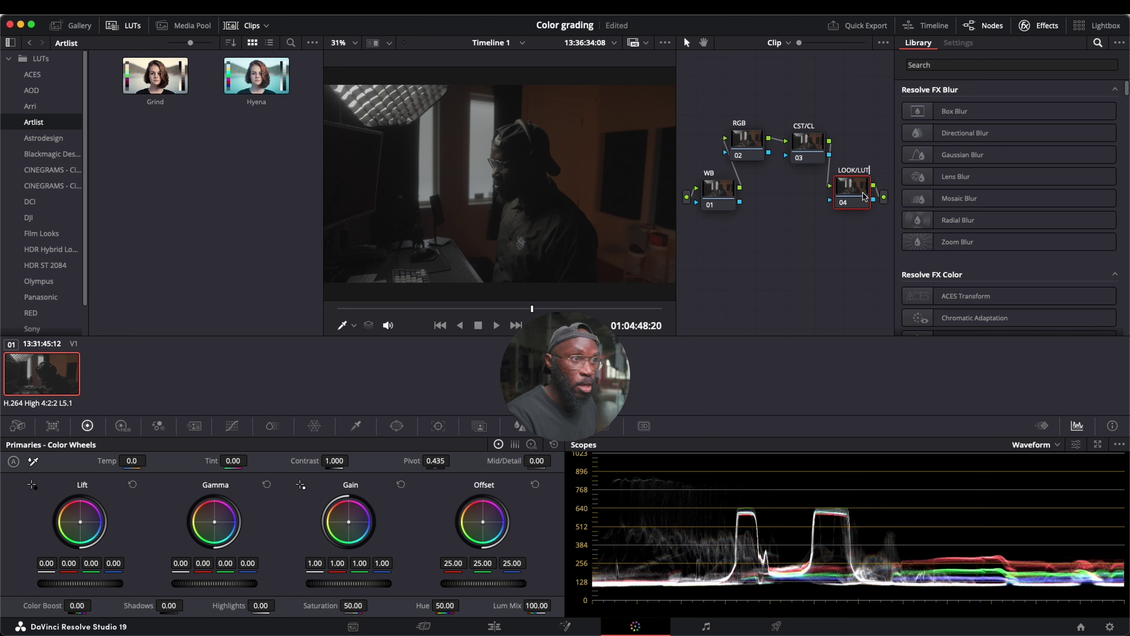
pyautogui.press('Return')
pyautogui.click(811, 143)
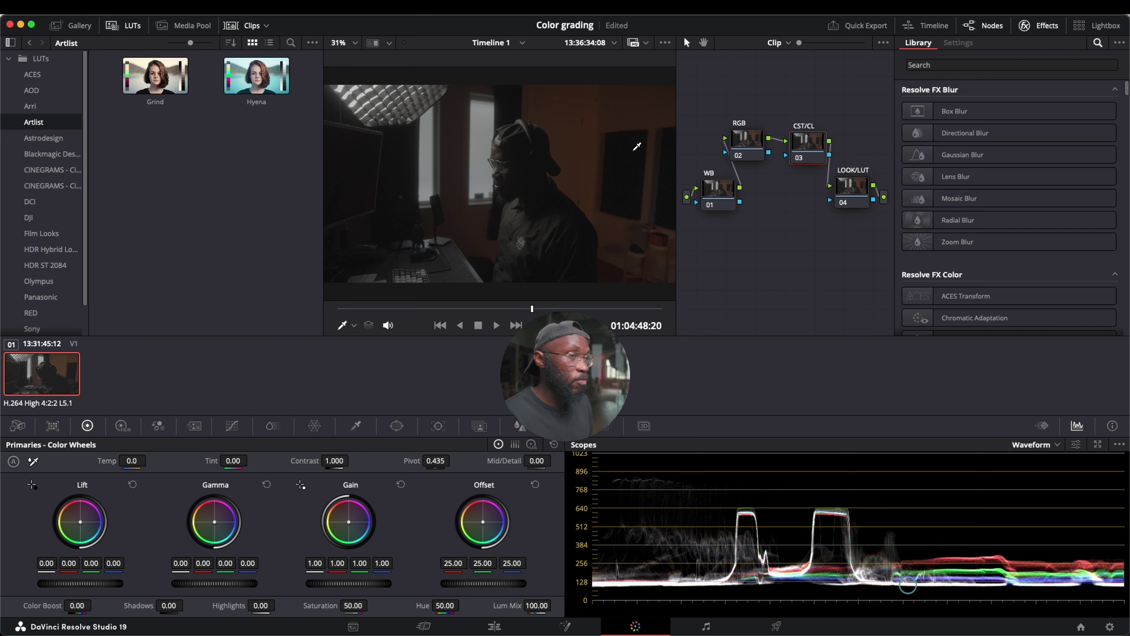
# Step: Open the Sony LUT folder and apply S-Log3 - Rec709 to the CST/CL node
pyautogui.scroll(-2, 44, 294)
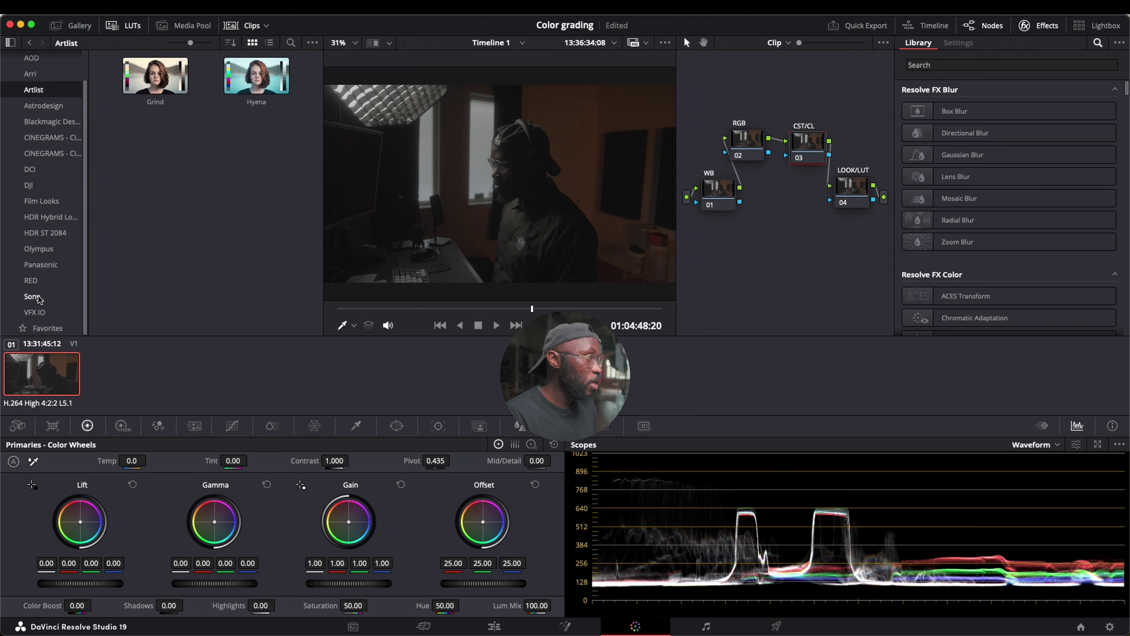
pyautogui.click(39, 298)
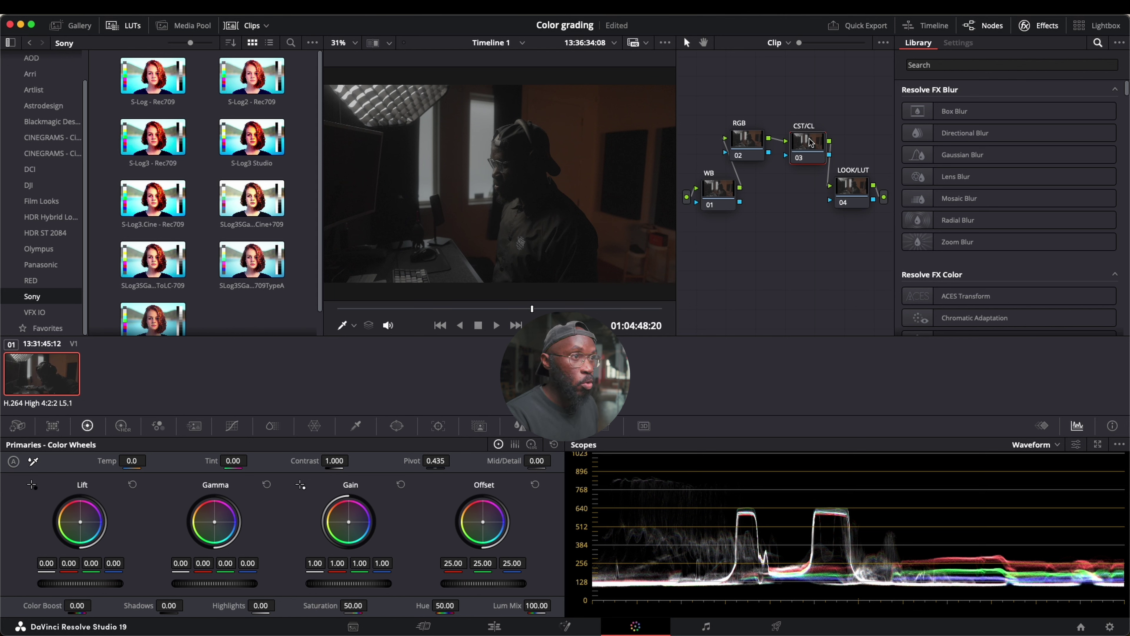
pyautogui.moveTo(810, 143); pyautogui.dragTo(808, 139)
pyautogui.doubleClick(157, 141)
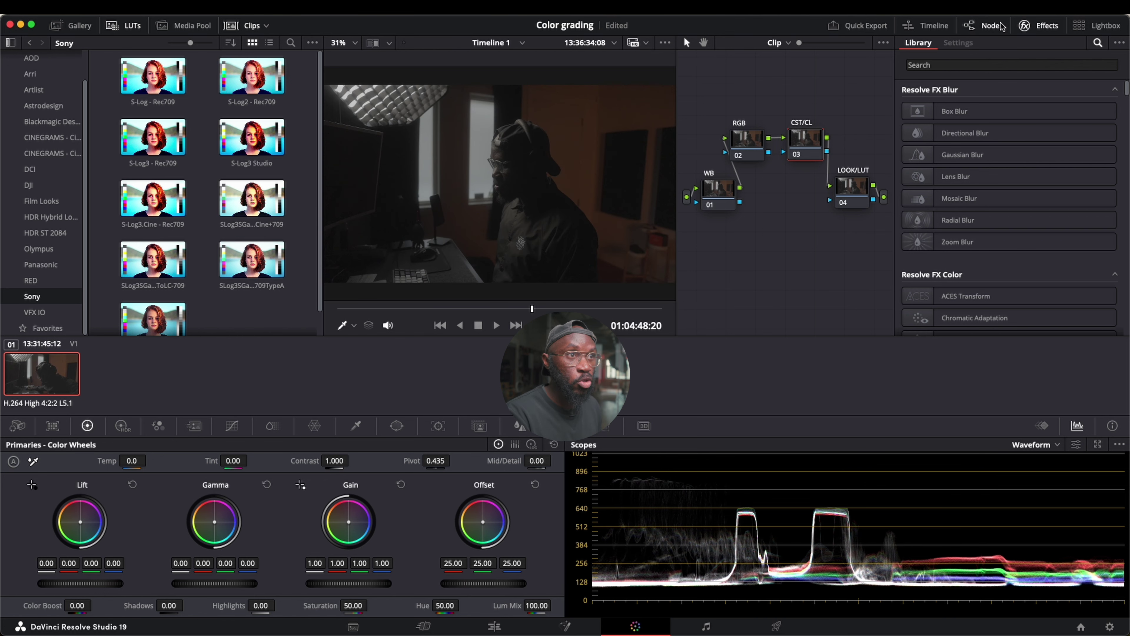
# Step: Search the effects library for 'Col' and drop Color Space Transform onto the CST/CL node
pyautogui.click(1039, 27)
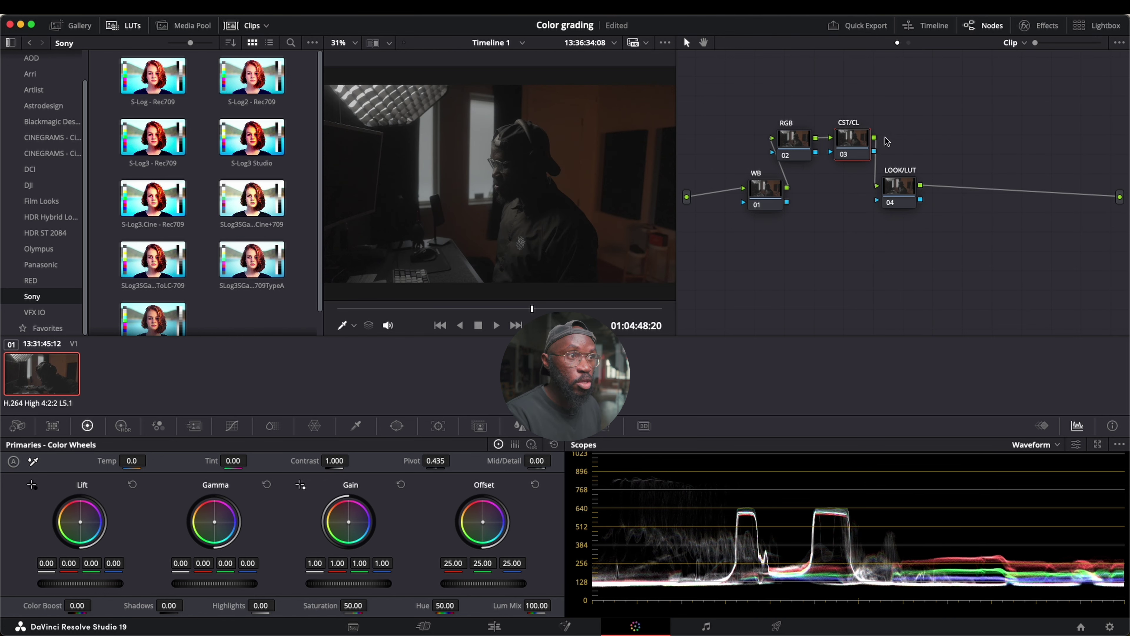
pyautogui.click(1042, 26)
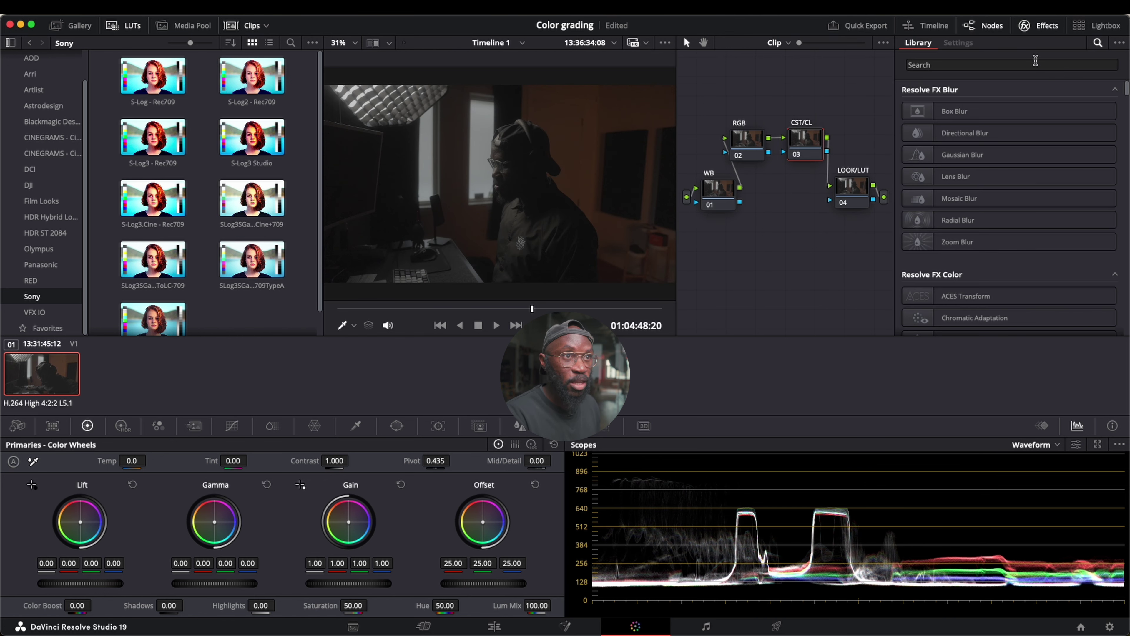
pyautogui.click(960, 65)
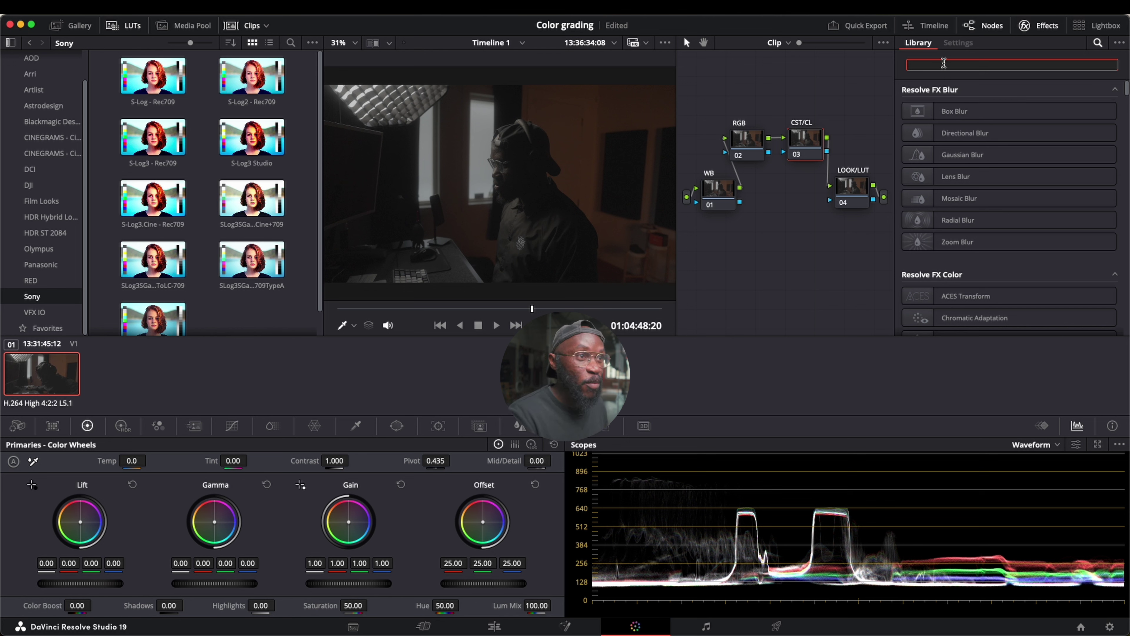
pyautogui.write('Color')
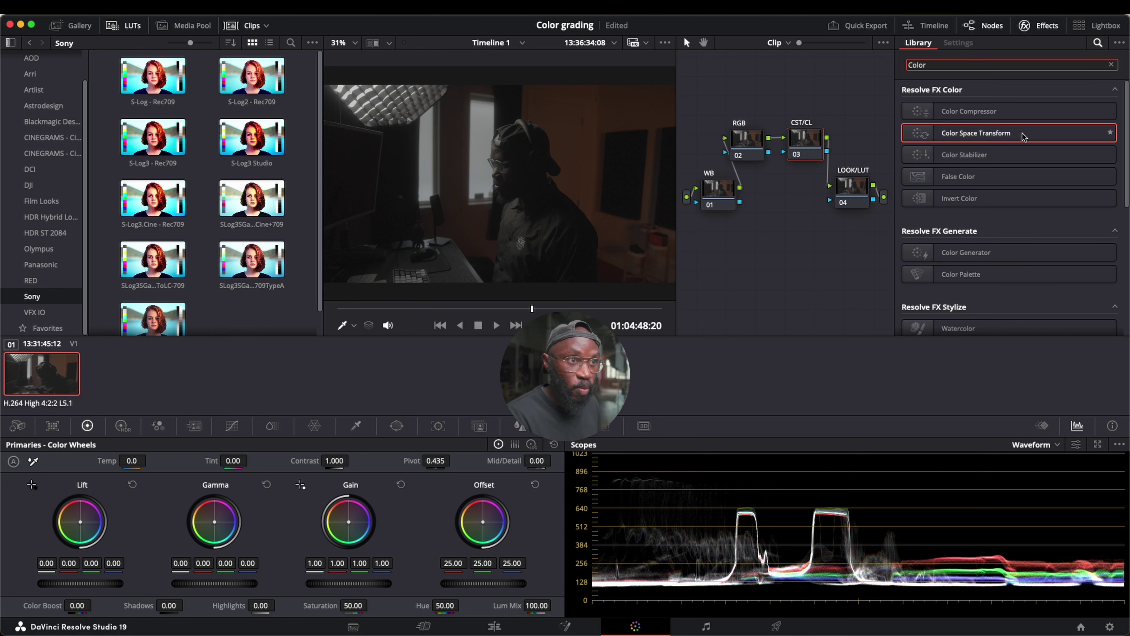
pyautogui.moveTo(1022, 138); pyautogui.dragTo(808, 142)
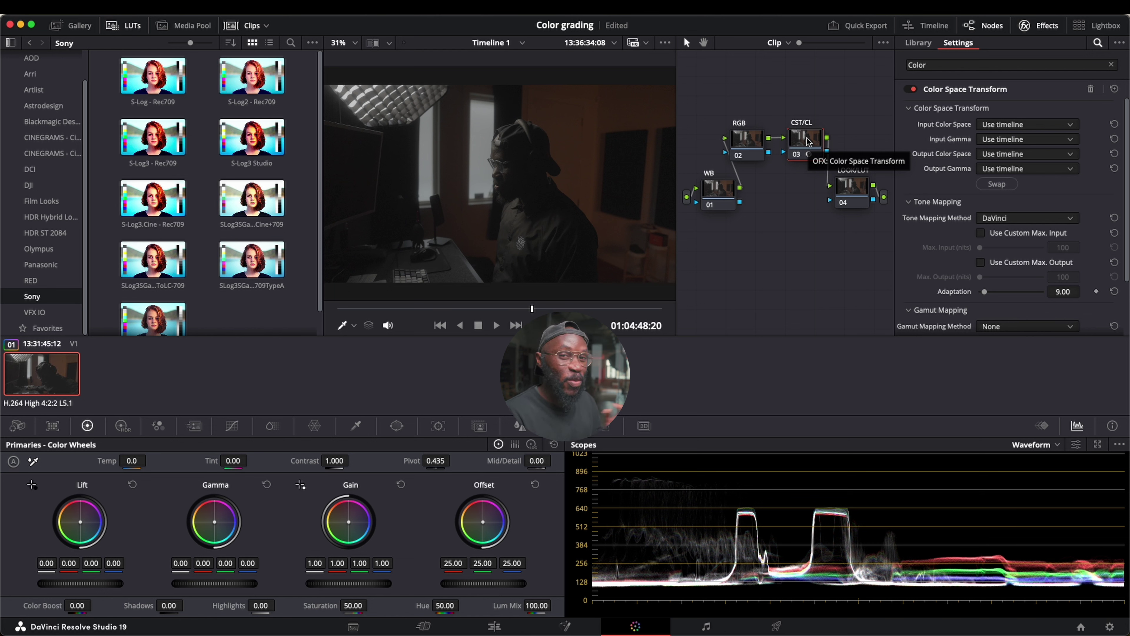
# Step: Save the project, then set the CST input to Sony S-Gamut3.Cine with Gamma 2.4
pyautogui.press('super+s')
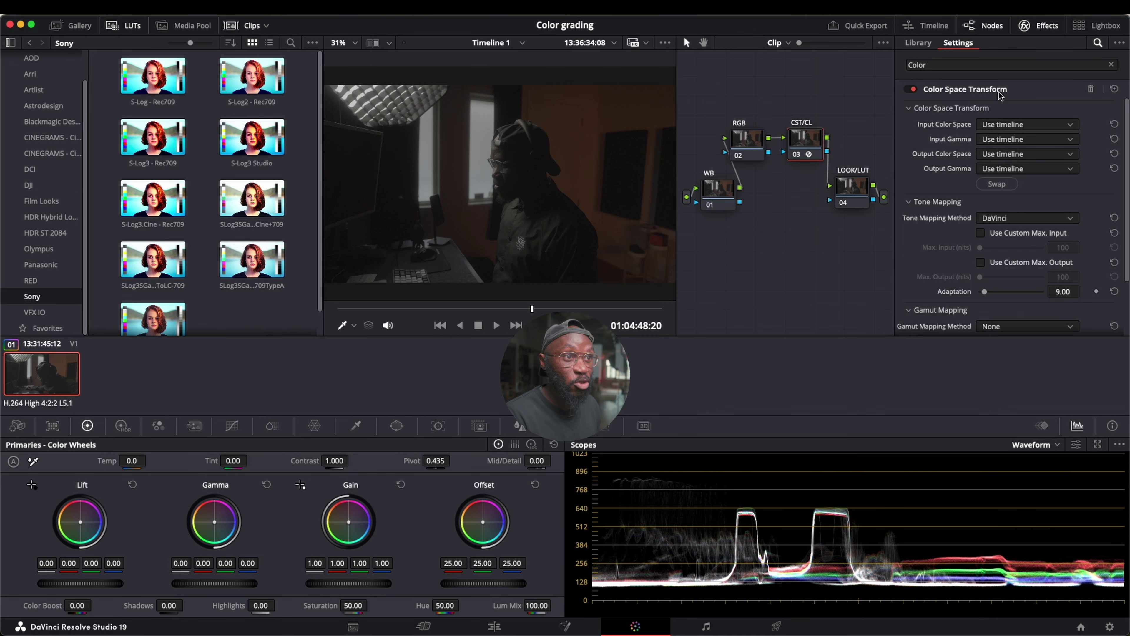
pyautogui.moveTo(805, 144); pyautogui.dragTo(805, 142)
pyautogui.click(1033, 129)
pyautogui.scroll(-10, 1012, 205)
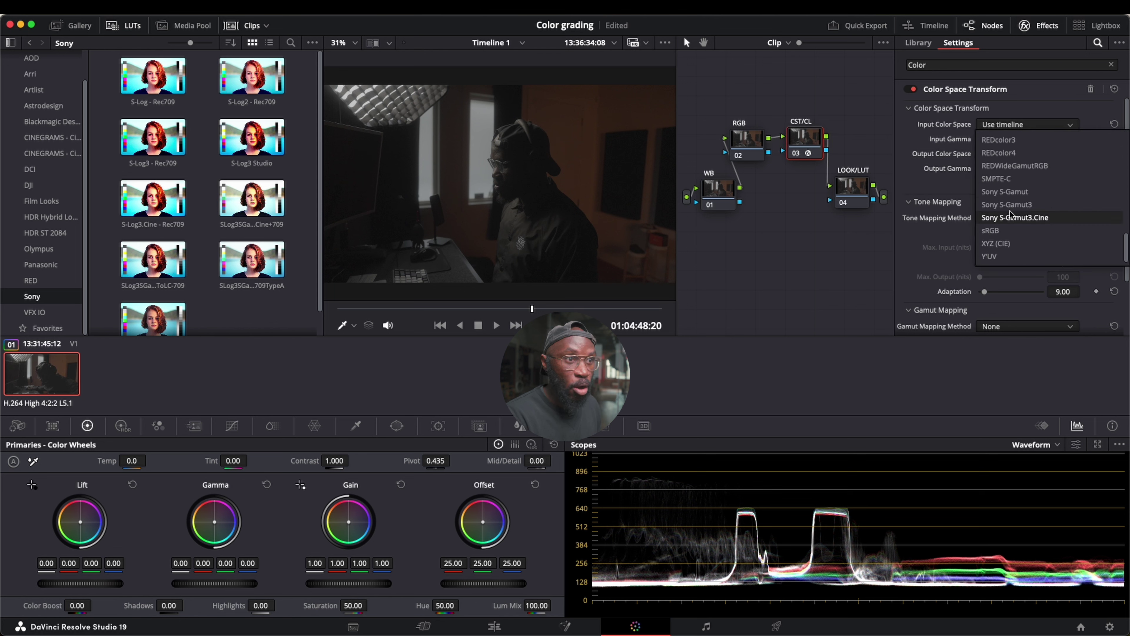
pyautogui.click(1040, 221)
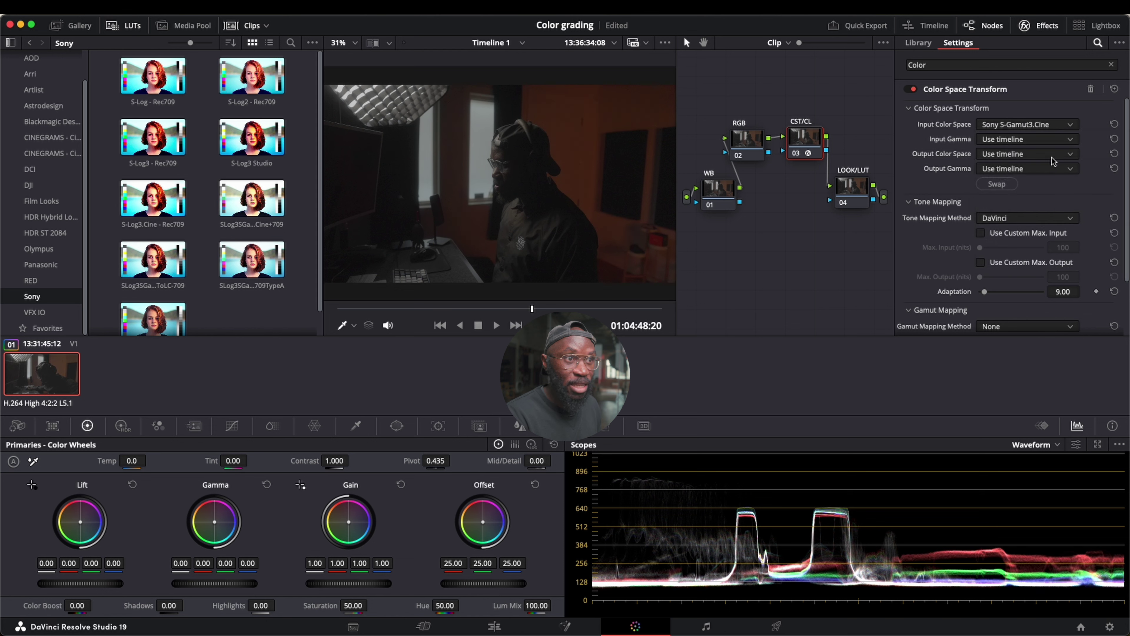
pyautogui.click(1054, 139)
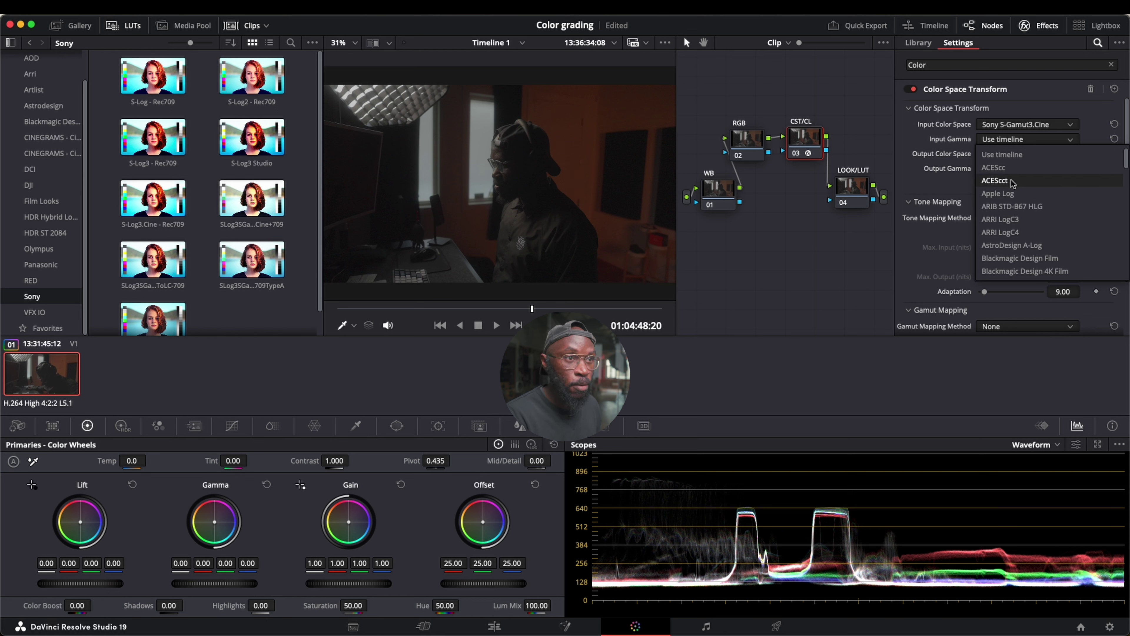
pyautogui.scroll(-5, 1010, 204)
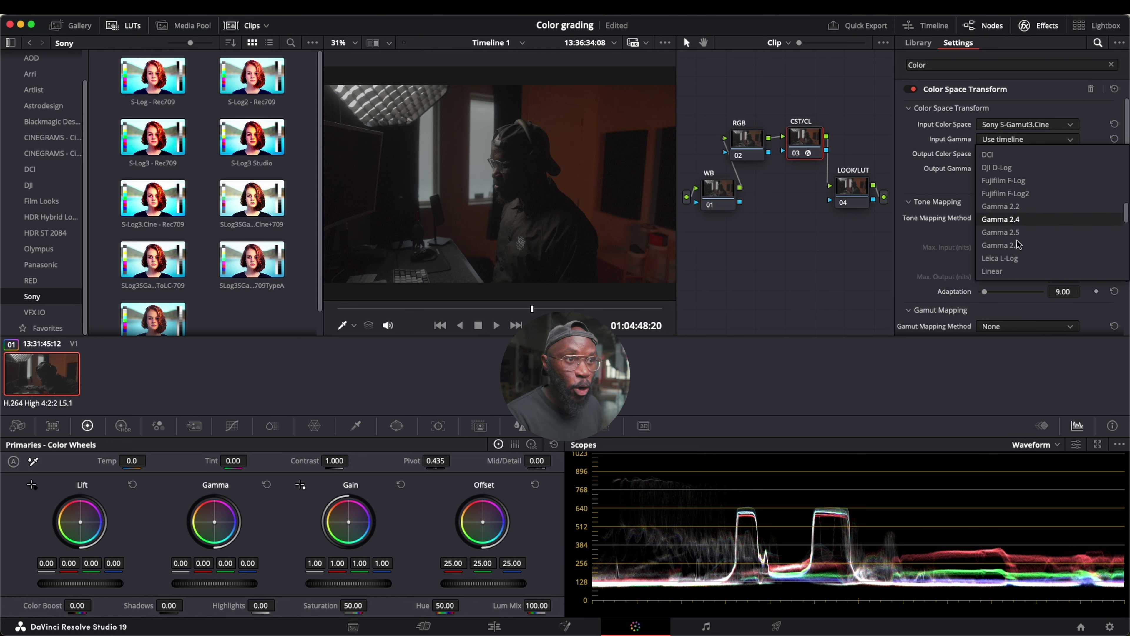
pyautogui.click(1019, 221)
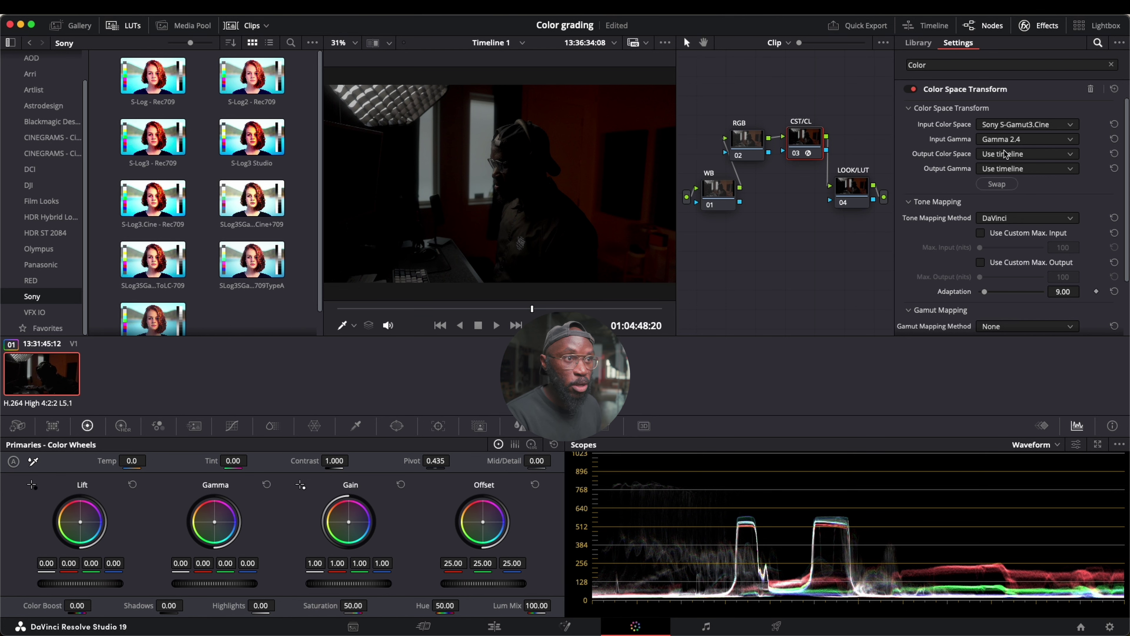
# Step: Review the Rec.709 (Scene) color management in Project Settings, cancel, and open Output Color Space
pyautogui.click(1110, 627)
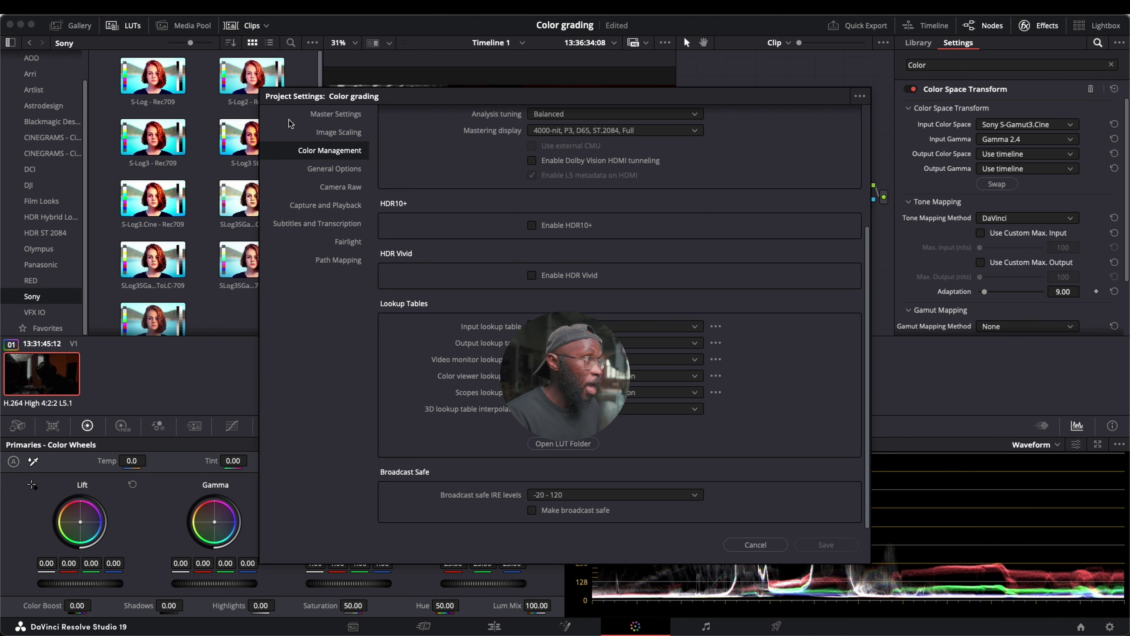
pyautogui.scroll(5, 566, 141)
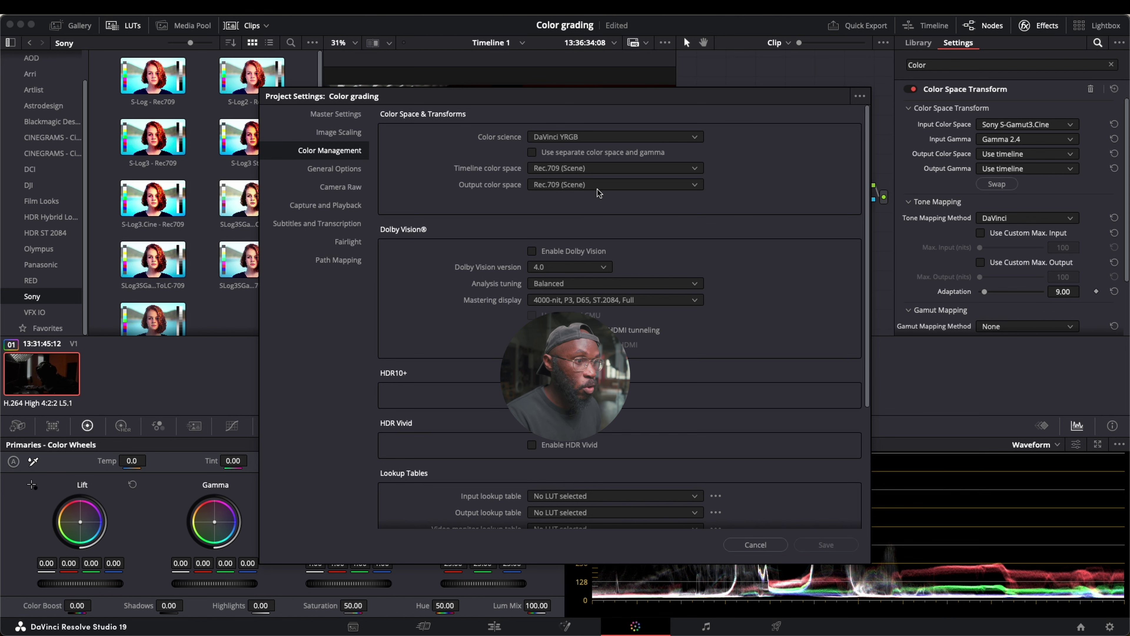
pyautogui.click(756, 544)
pyautogui.click(1055, 154)
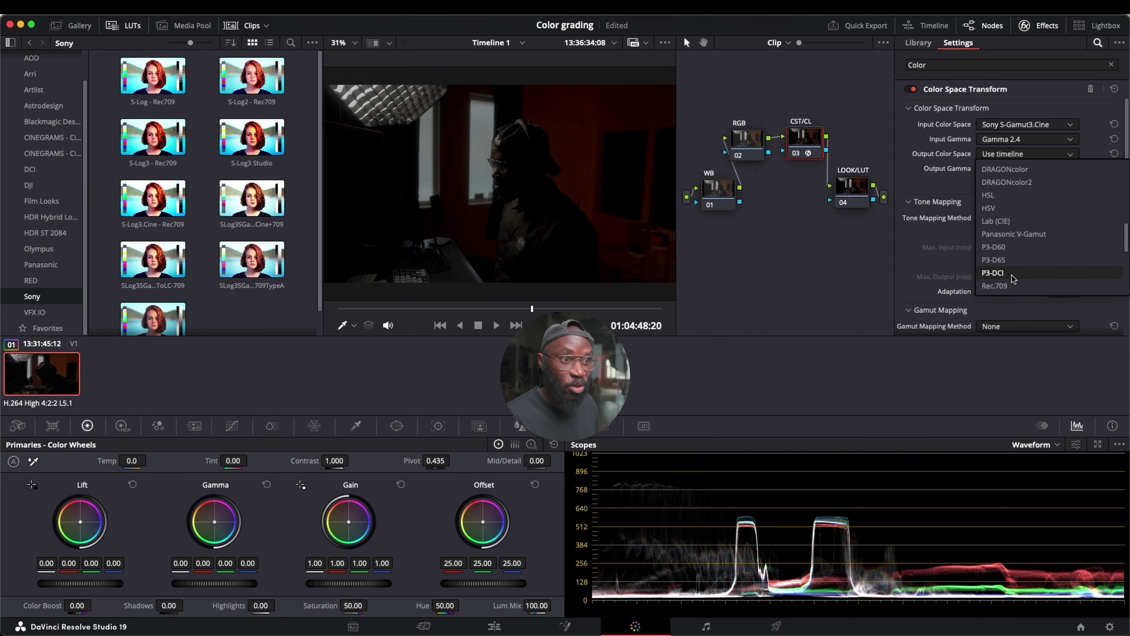
# Step: Set the CST output color space and output gamma to Rec.709, then select the RGB node
pyautogui.click(1009, 286)
pyautogui.click(1037, 169)
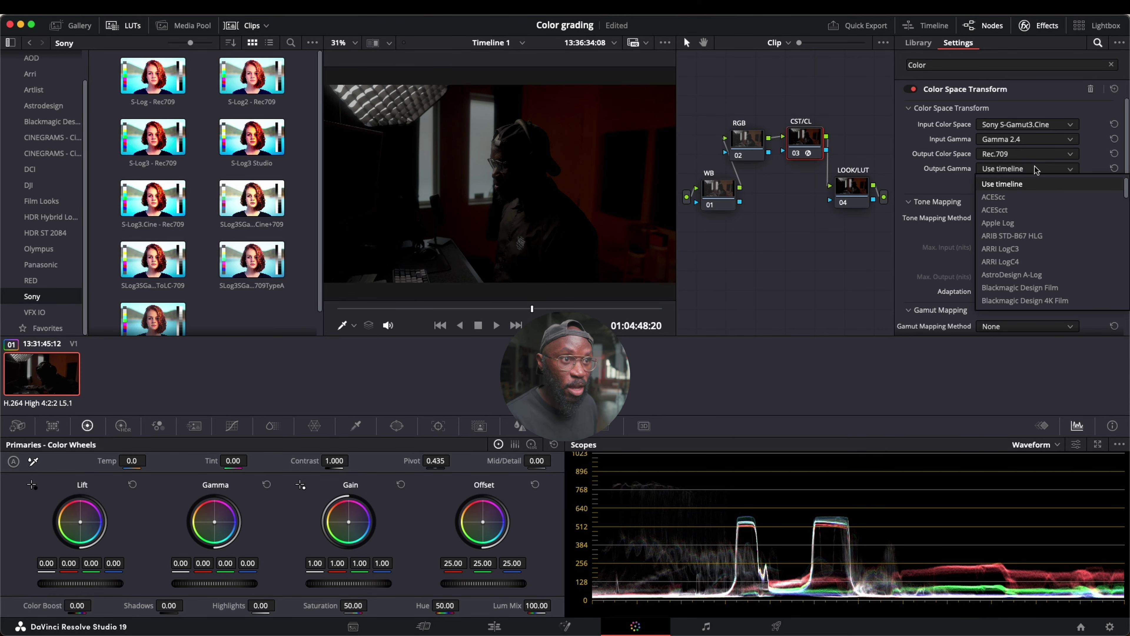
pyautogui.scroll(-8, 1011, 267)
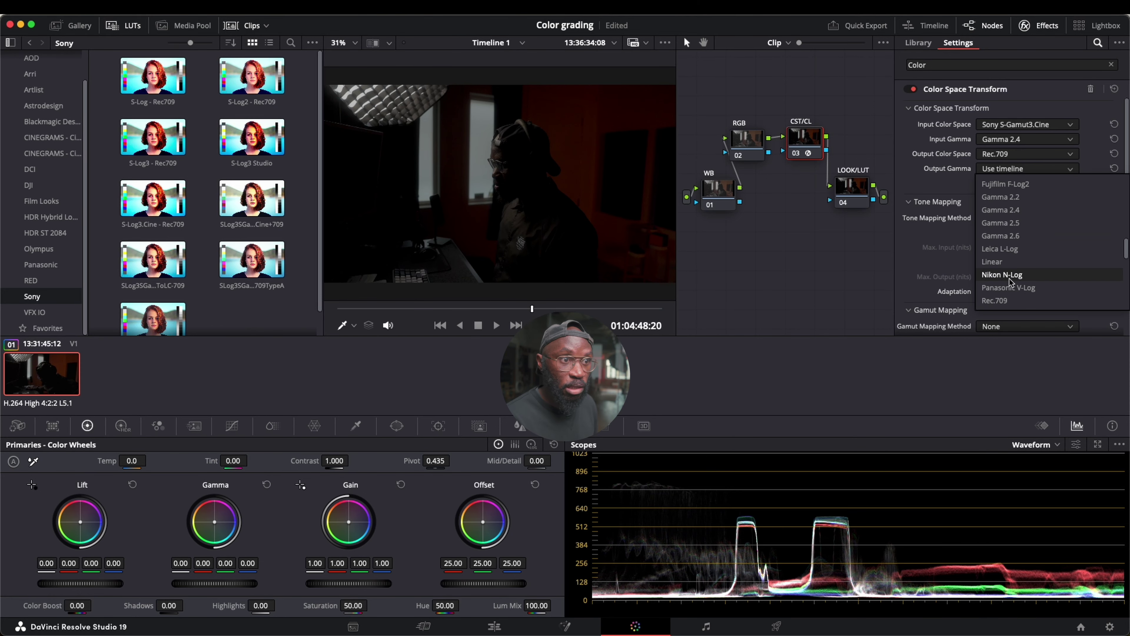
pyautogui.click(1008, 301)
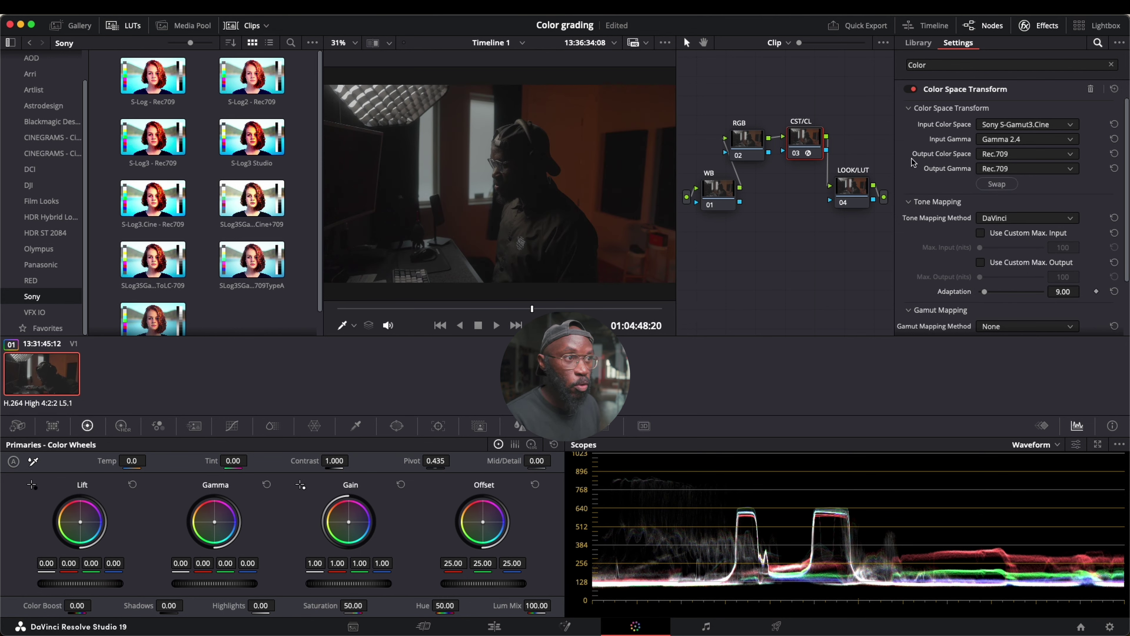
pyautogui.click(751, 142)
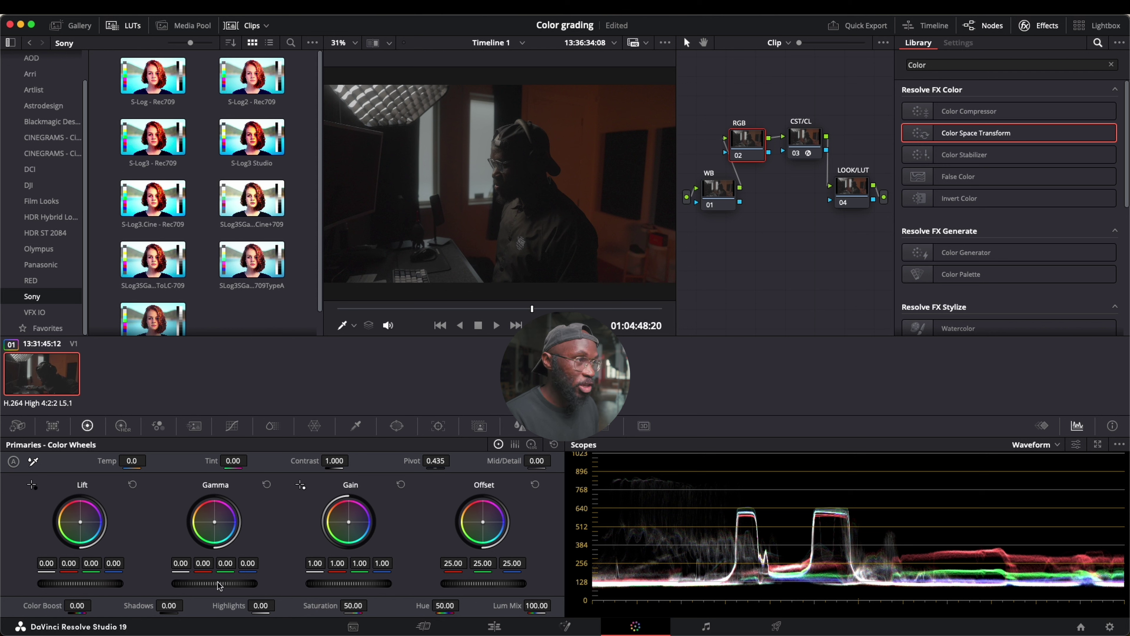
# Step: Adjust the RGB node's master wheels to Lift -0.04, Gamma 0.08 and Gain 1.41
pyautogui.moveTo(214, 583); pyautogui.dragTo(250, 579)
pyautogui.moveTo(319, 577); pyautogui.dragTo(193, 584)
pyautogui.moveTo(87, 588); pyautogui.dragTo(16, 586)
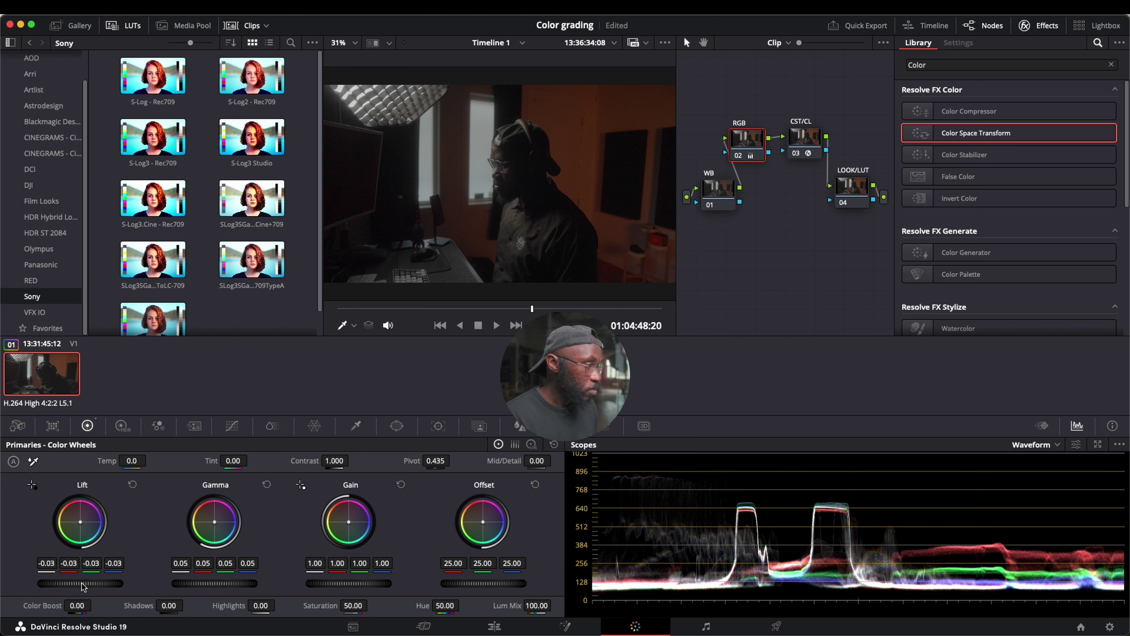
pyautogui.moveTo(80, 584)
pyautogui.mouseDown()
pyautogui.moveTo(54, 584)
pyautogui.moveTo(80, 583)
pyautogui.mouseUp()
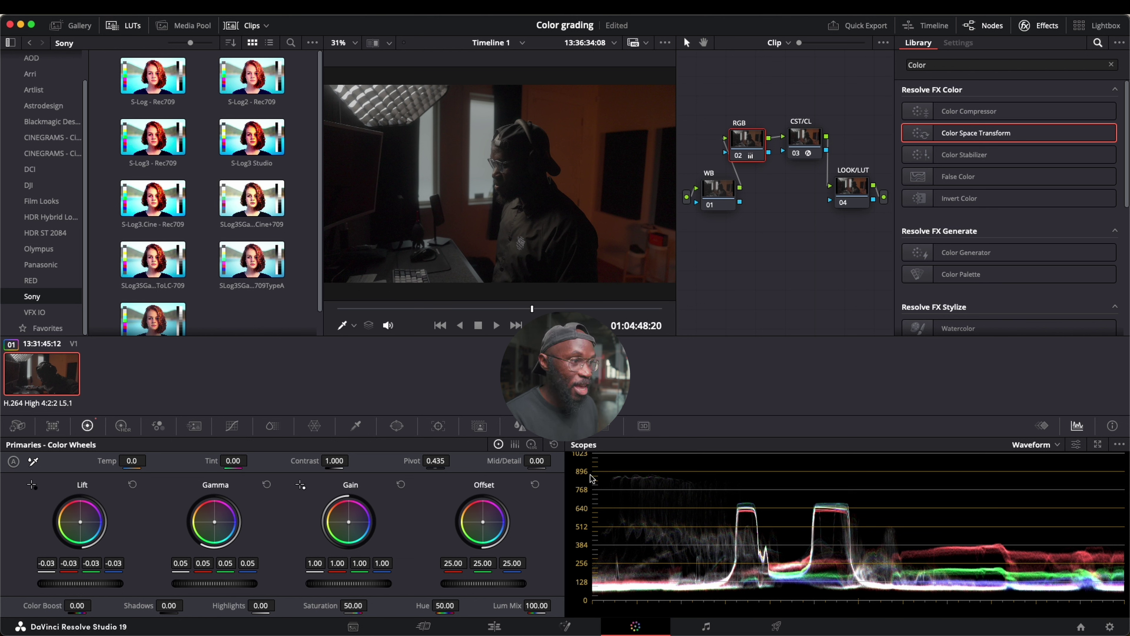
pyautogui.moveTo(348, 583); pyautogui.dragTo(536, 566)
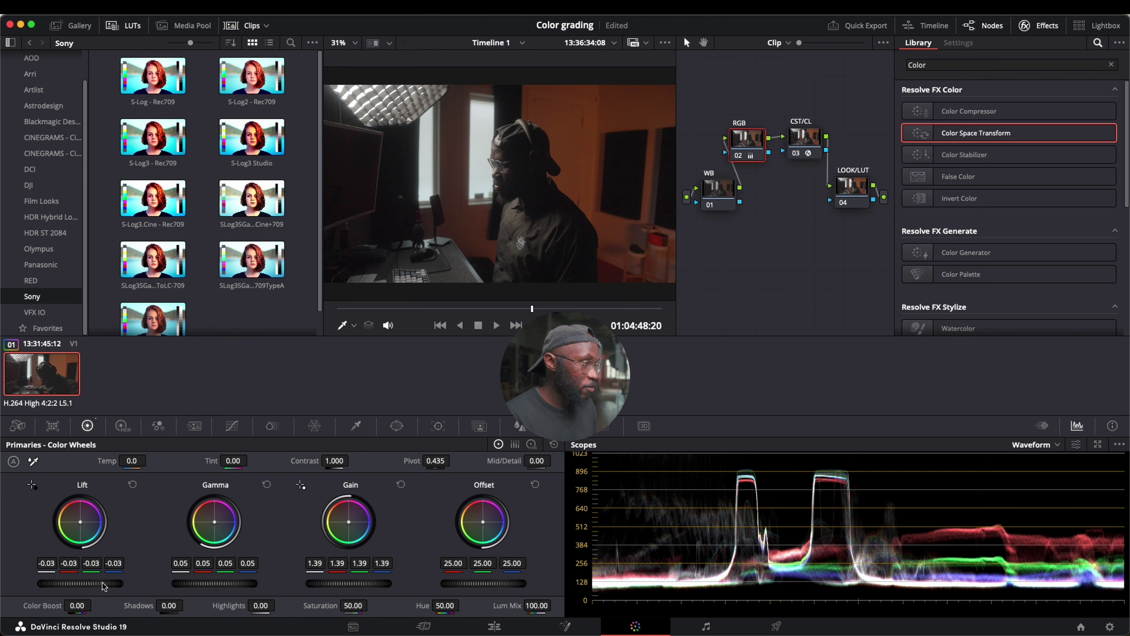
pyautogui.moveTo(96, 583); pyautogui.dragTo(55, 586)
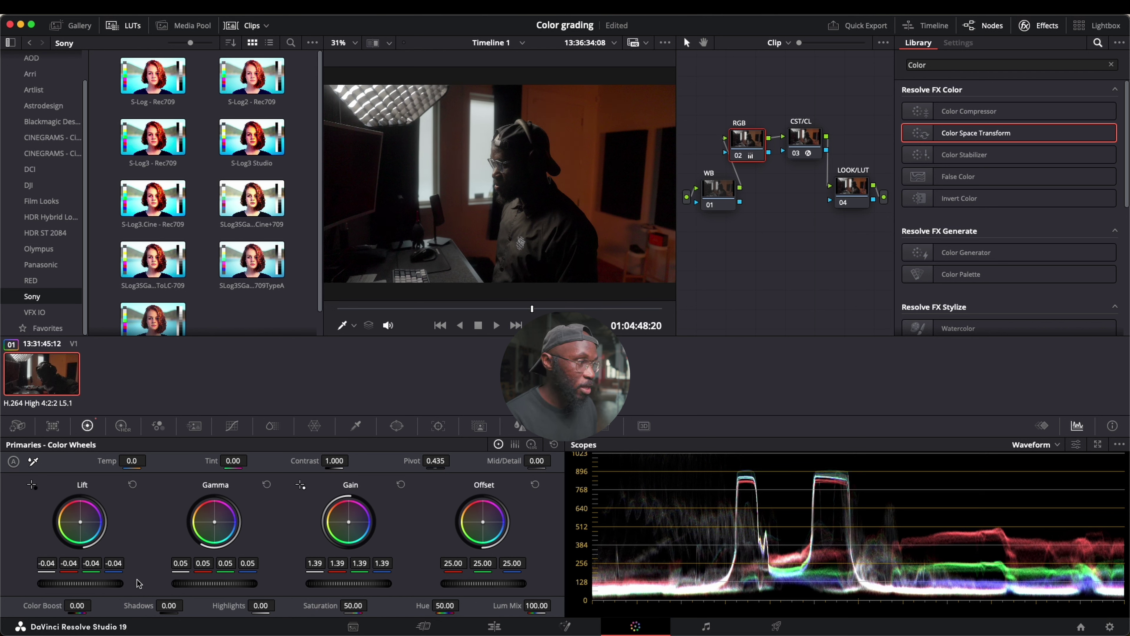
pyautogui.moveTo(220, 584); pyautogui.dragTo(286, 584)
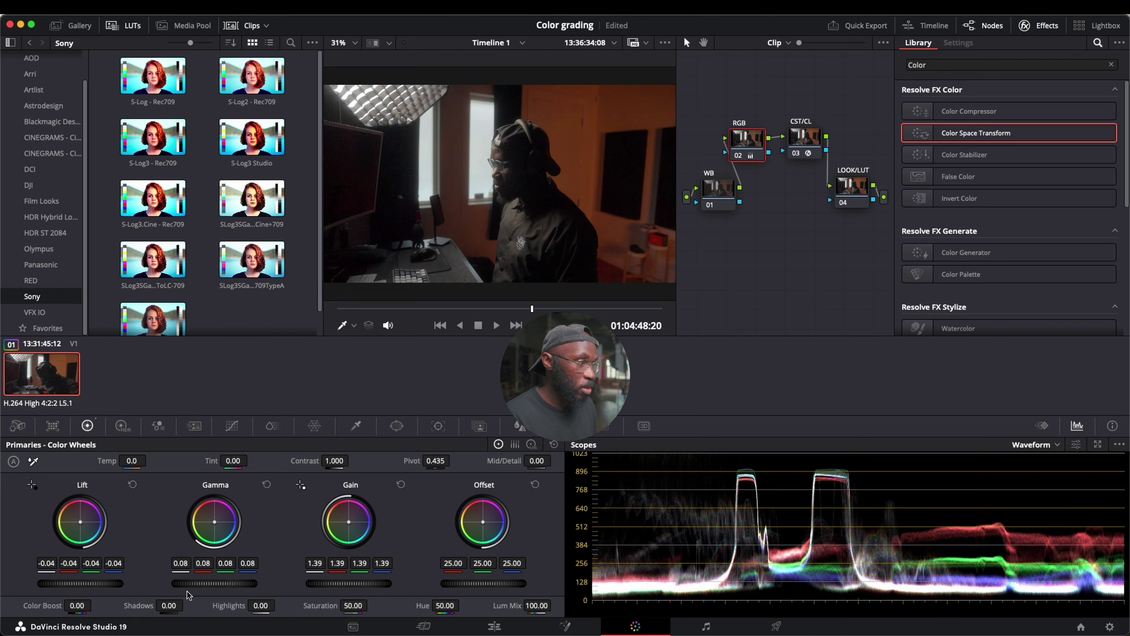
pyautogui.moveTo(114, 589)
pyautogui.mouseDown()
pyautogui.moveTo(124, 583)
pyautogui.moveTo(115, 583)
pyautogui.mouseUp()
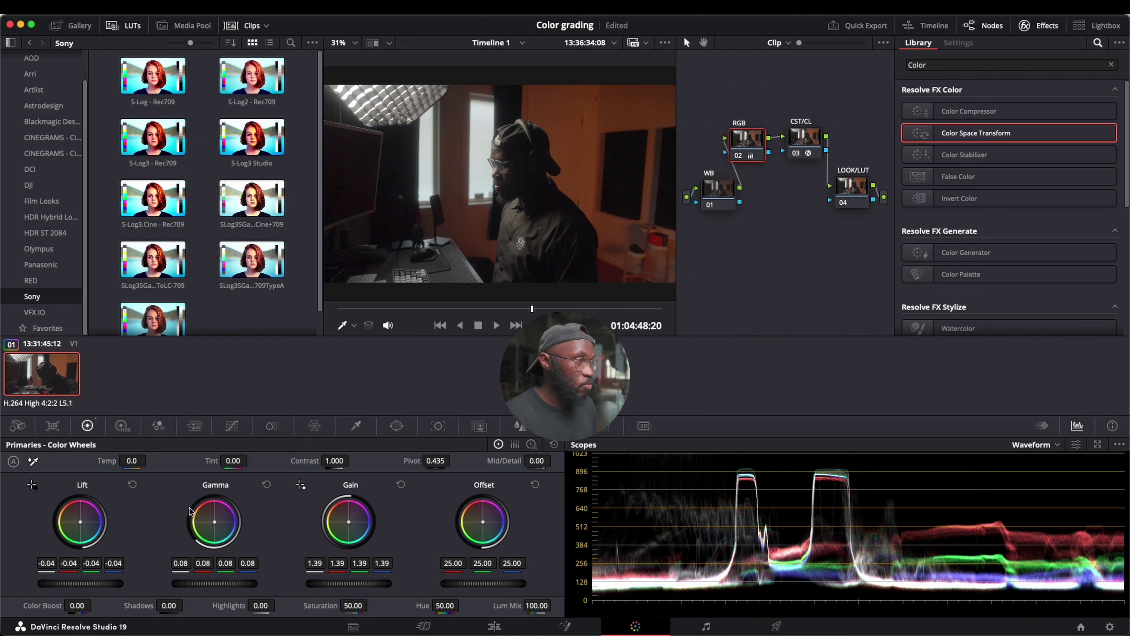
pyautogui.moveTo(356, 584)
pyautogui.mouseDown()
pyautogui.moveTo(374, 583)
pyautogui.moveTo(341, 587)
pyautogui.mouseUp()
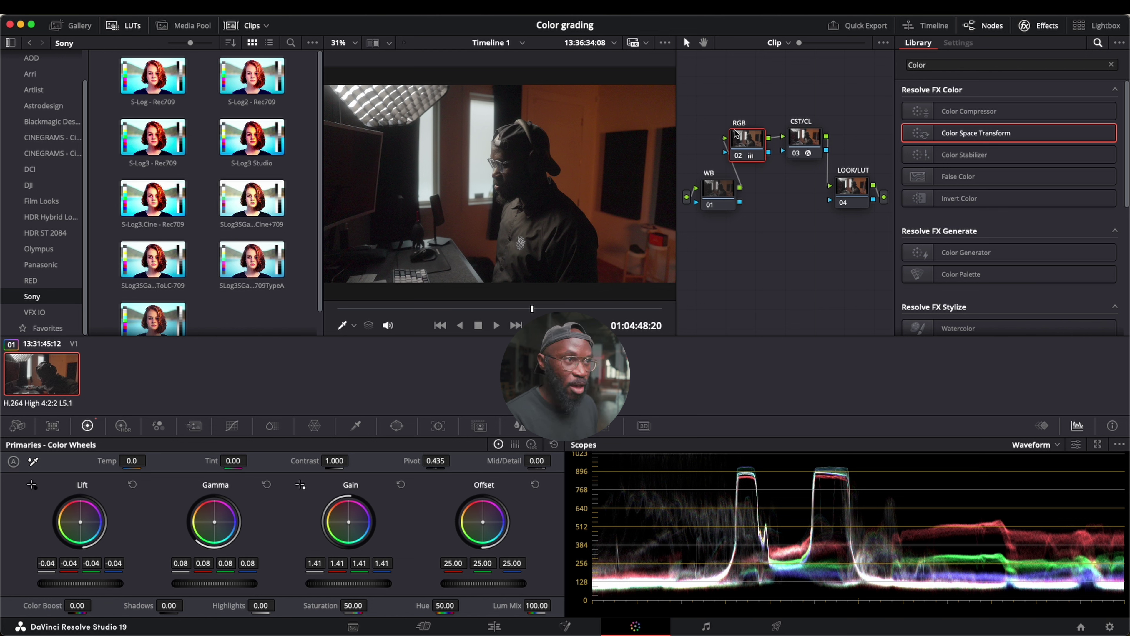
# Step: White-balance the WB node from a neutral viewer spot, giving Temp -94.9 and Tint -0.90
pyautogui.click(715, 196)
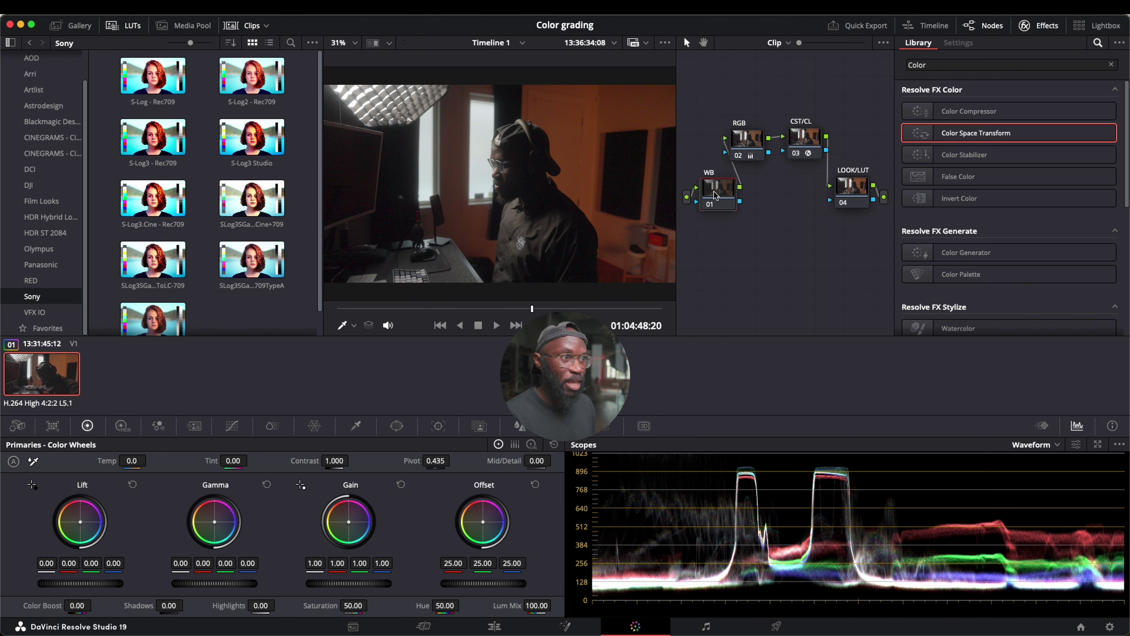
pyautogui.click(35, 462)
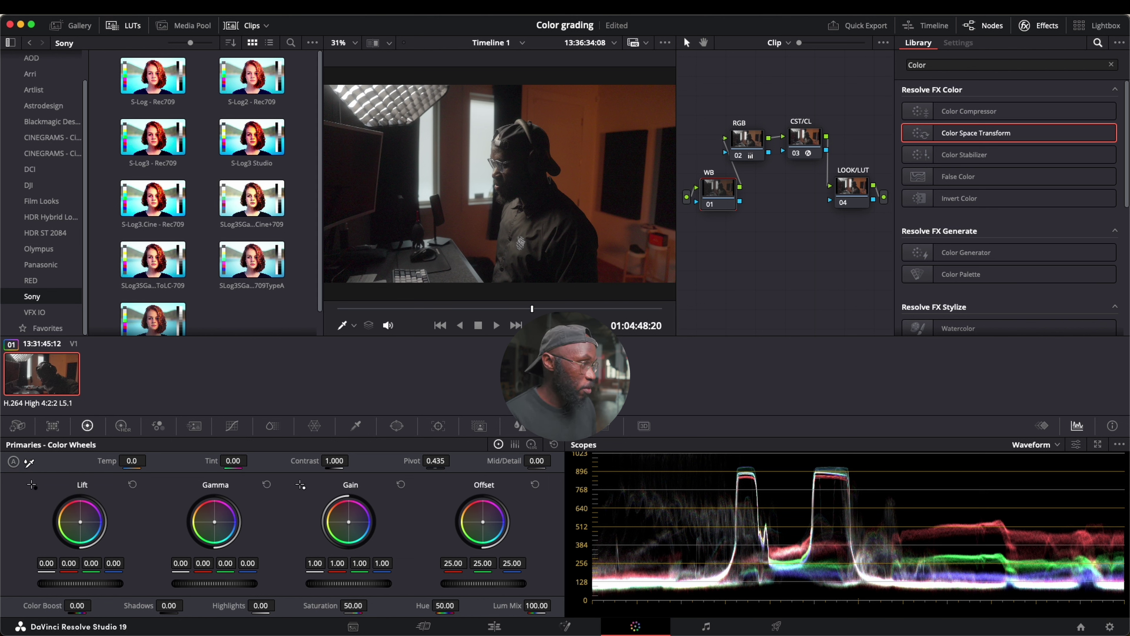
pyautogui.click(412, 274)
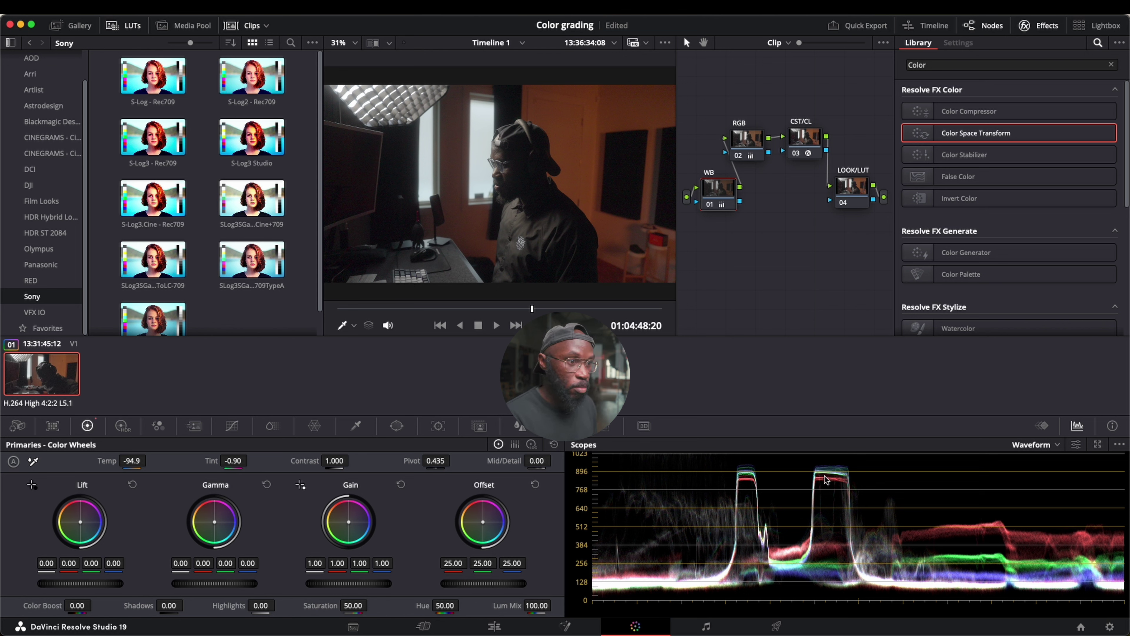
pyautogui.click(751, 143)
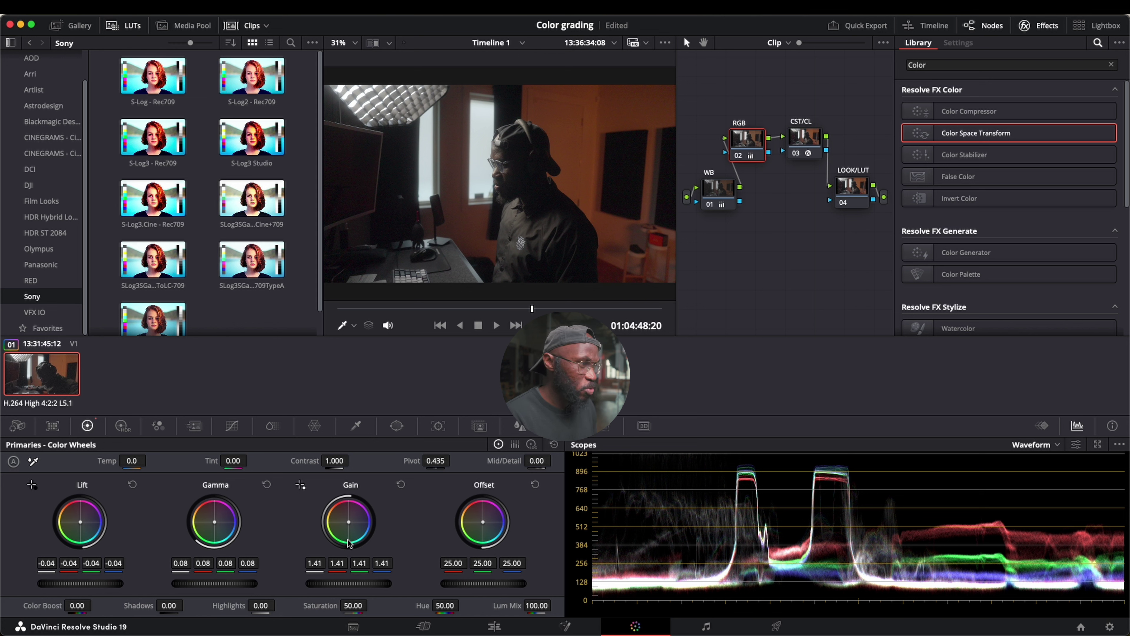
pyautogui.moveTo(361, 563); pyautogui.dragTo(362, 563)
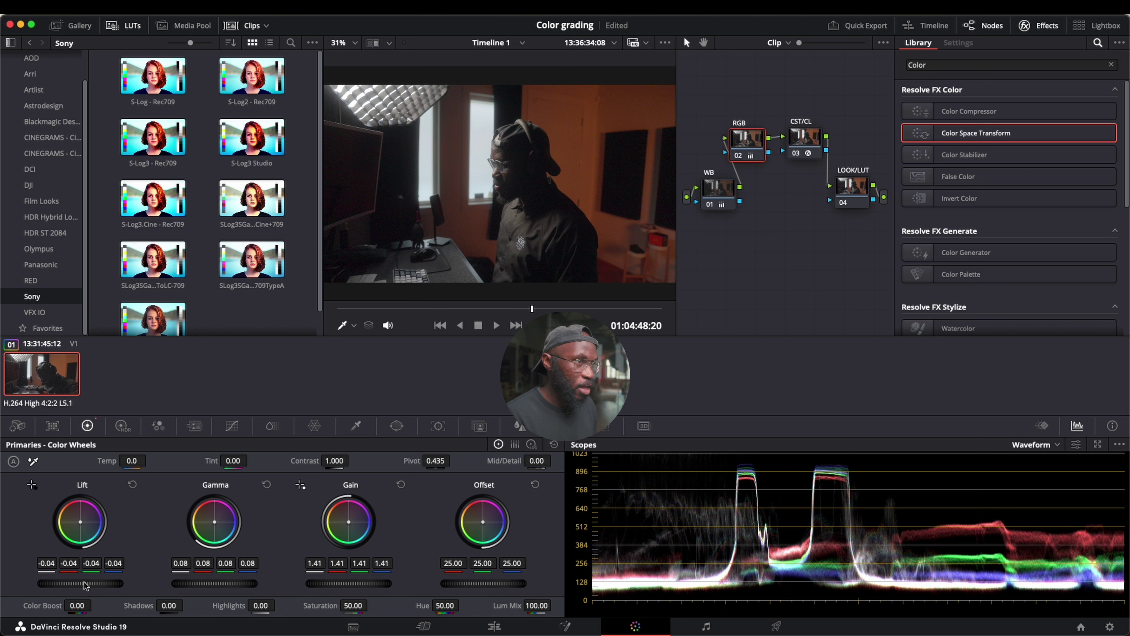
pyautogui.moveTo(85, 585); pyautogui.dragTo(68, 584)
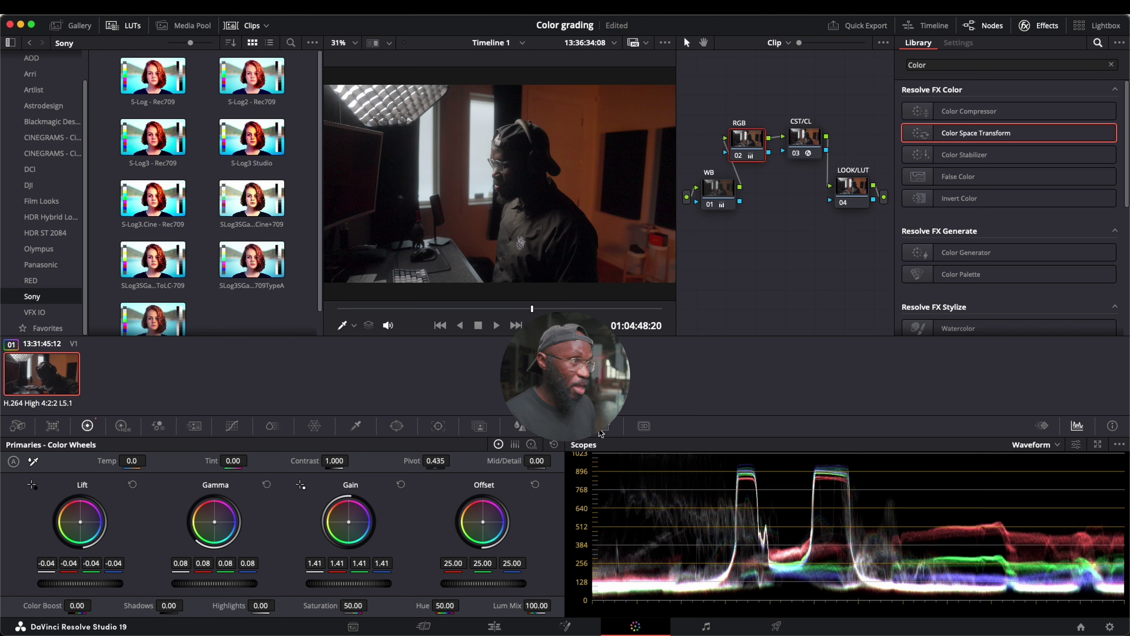
pyautogui.click(727, 190)
pyautogui.click(859, 187)
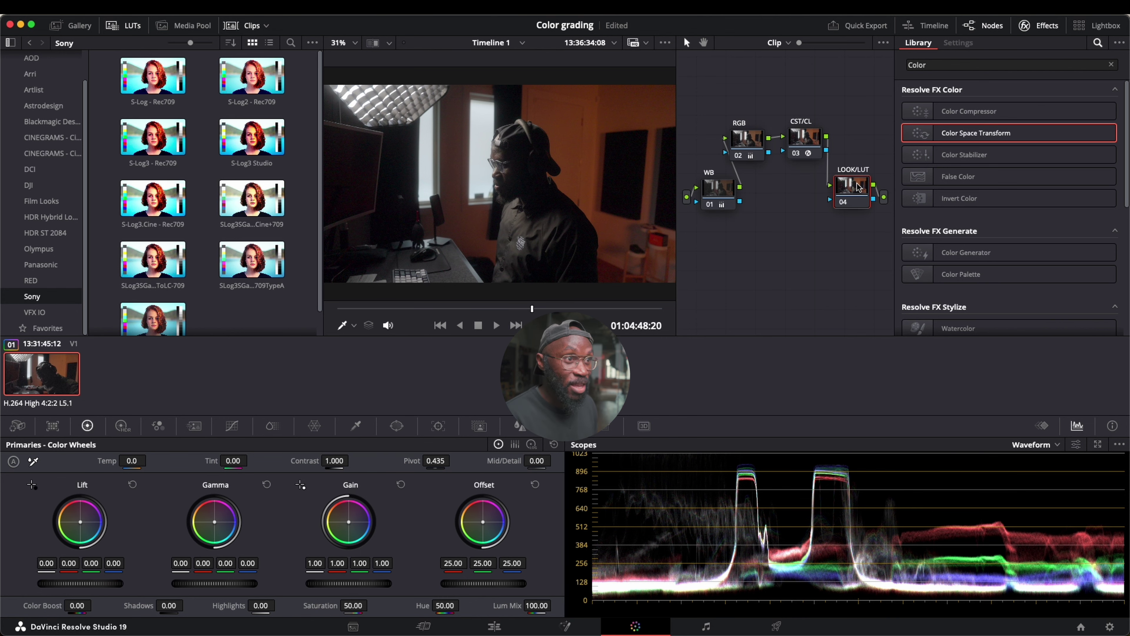